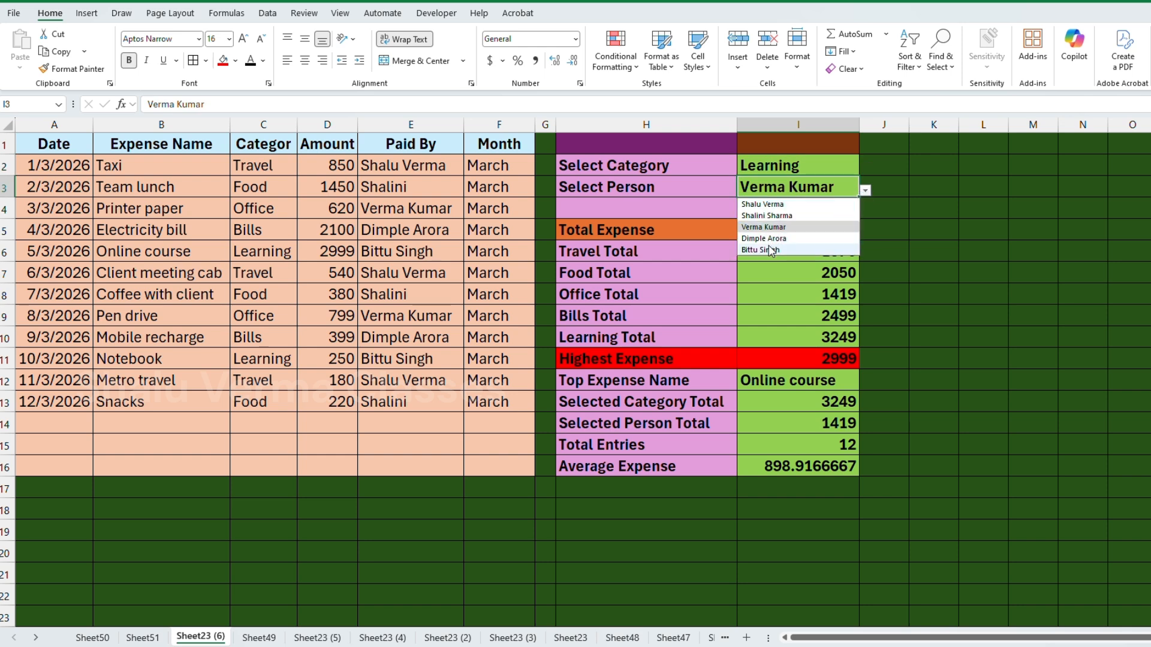
Try the fifth and second listed people as the Select Person choice in cell I3
{"action": "left_click", "coordinate": [769, 250]}
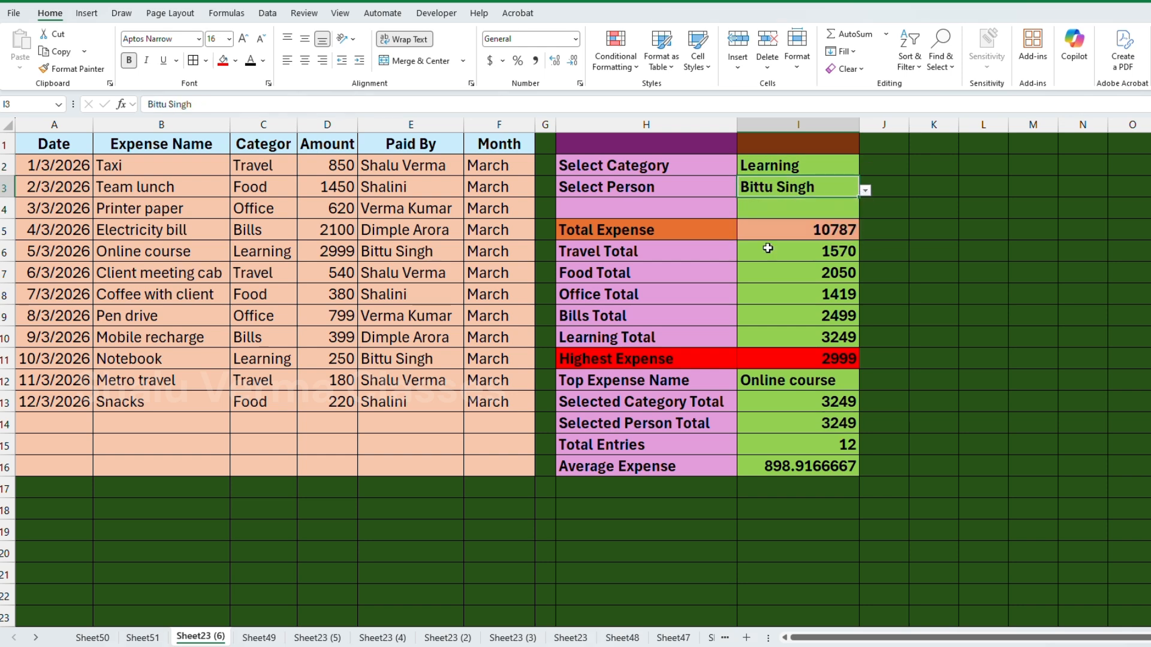
{"action": "left_click", "coordinate": [866, 192]}
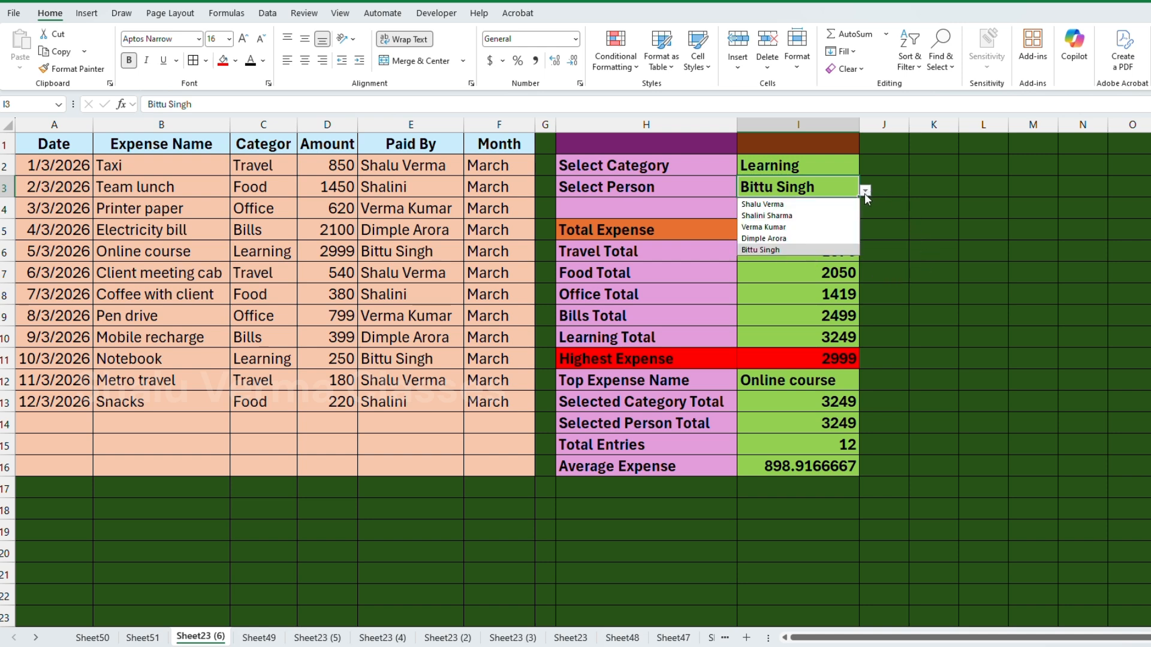
{"action": "left_click", "coordinate": [786, 217]}
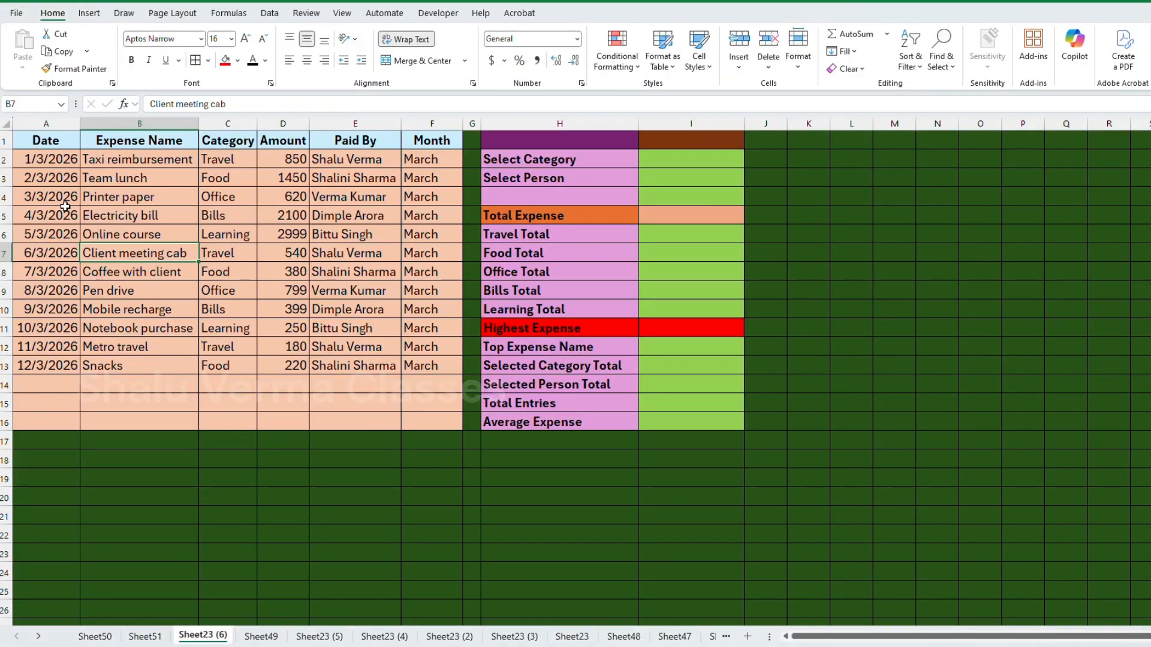
Examine the expense table's header row and the entries in its Date, Expense Name, Category, Amount, Paid By and Month columns
{"action": "left_click_drag", "start_coordinate": [54, 140], "coordinate": [422, 140]}
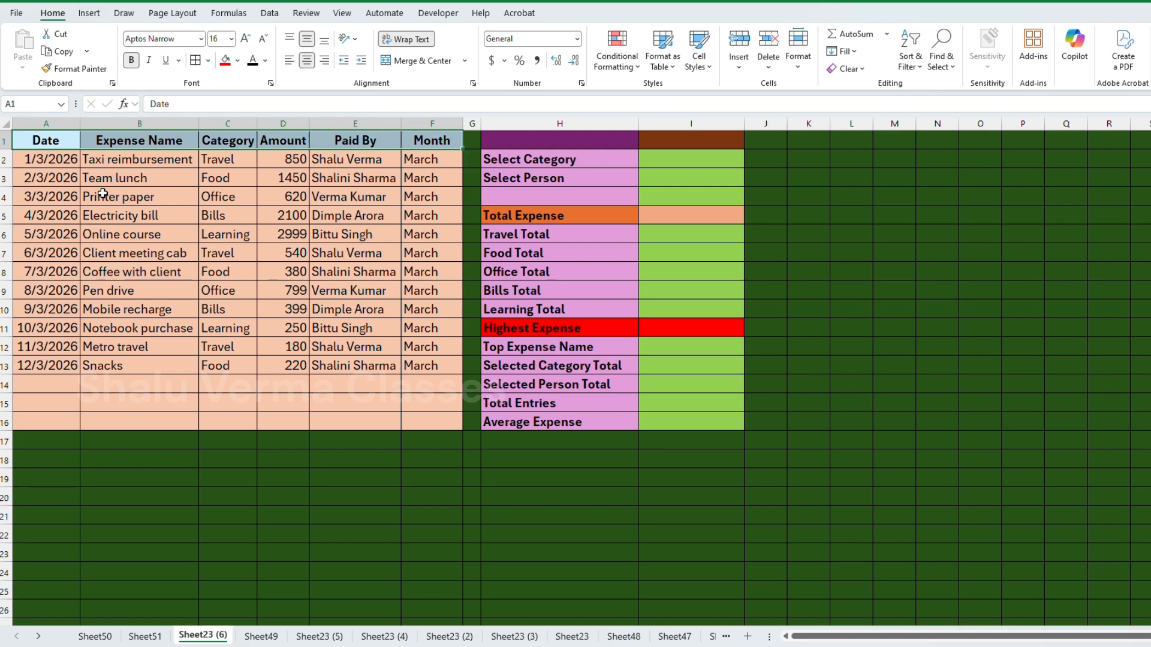
{"action": "scroll", "coordinate": [49, 206], "scroll_direction": "up", "scroll_amount": 4}
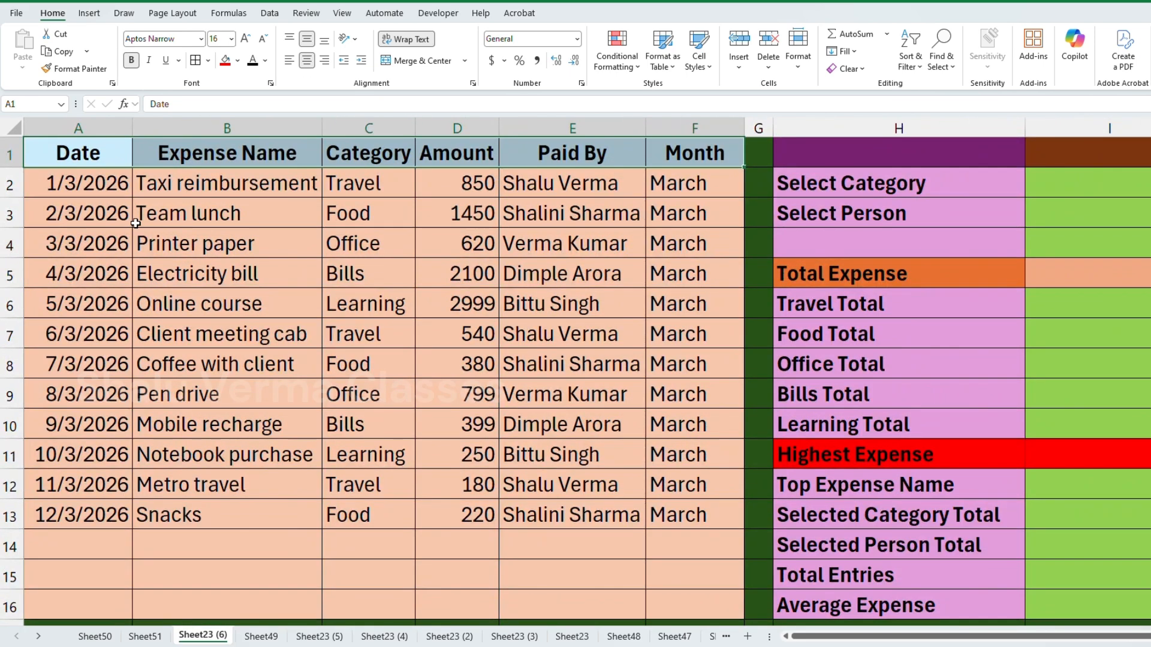
{"action": "left_click", "coordinate": [136, 221]}
{"action": "left_click_drag", "start_coordinate": [96, 204], "coordinate": [64, 542]}
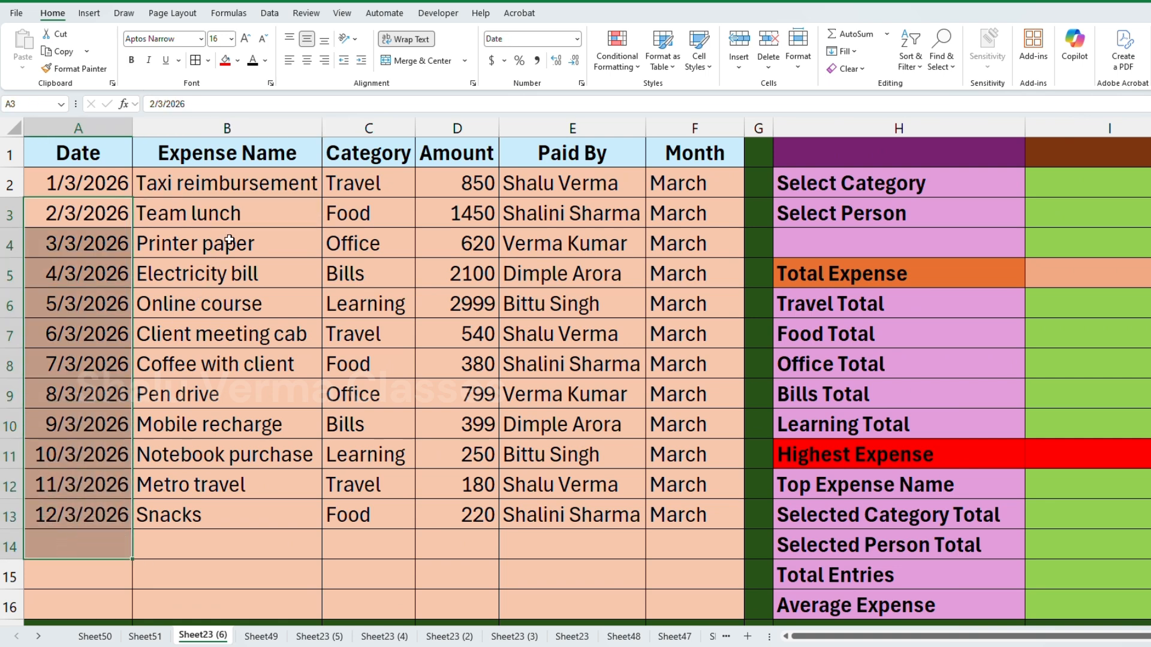
{"action": "left_click_drag", "start_coordinate": [248, 184], "coordinate": [215, 507]}
{"action": "left_click_drag", "start_coordinate": [378, 180], "coordinate": [358, 507]}
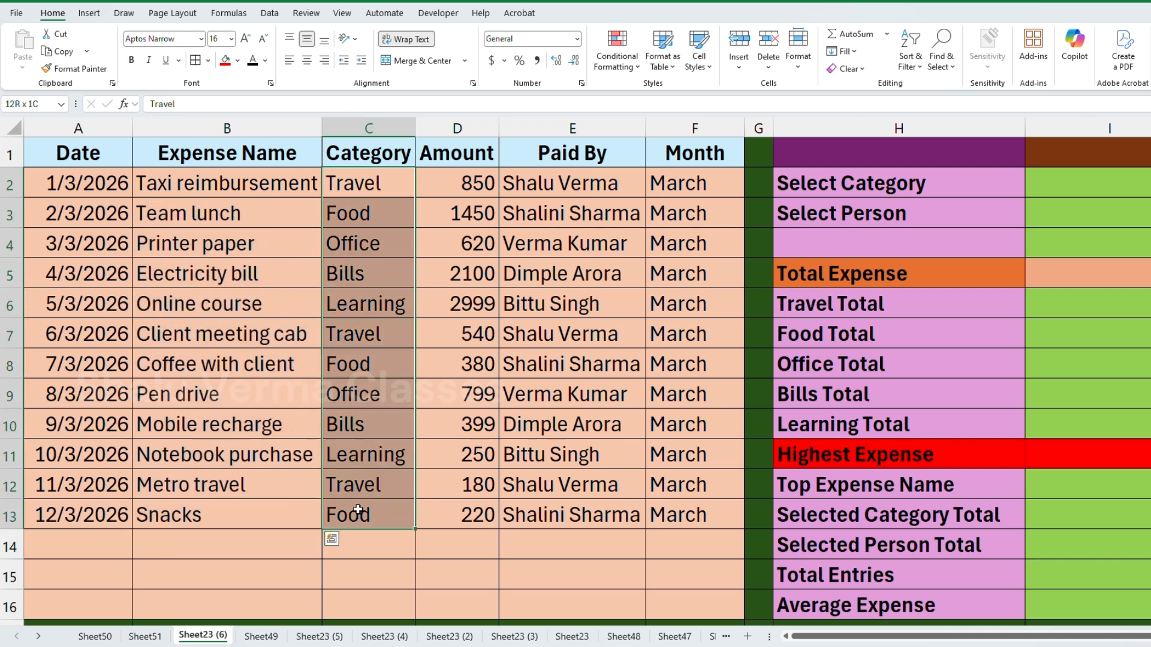
{"action": "left_click_drag", "start_coordinate": [474, 178], "coordinate": [477, 511]}
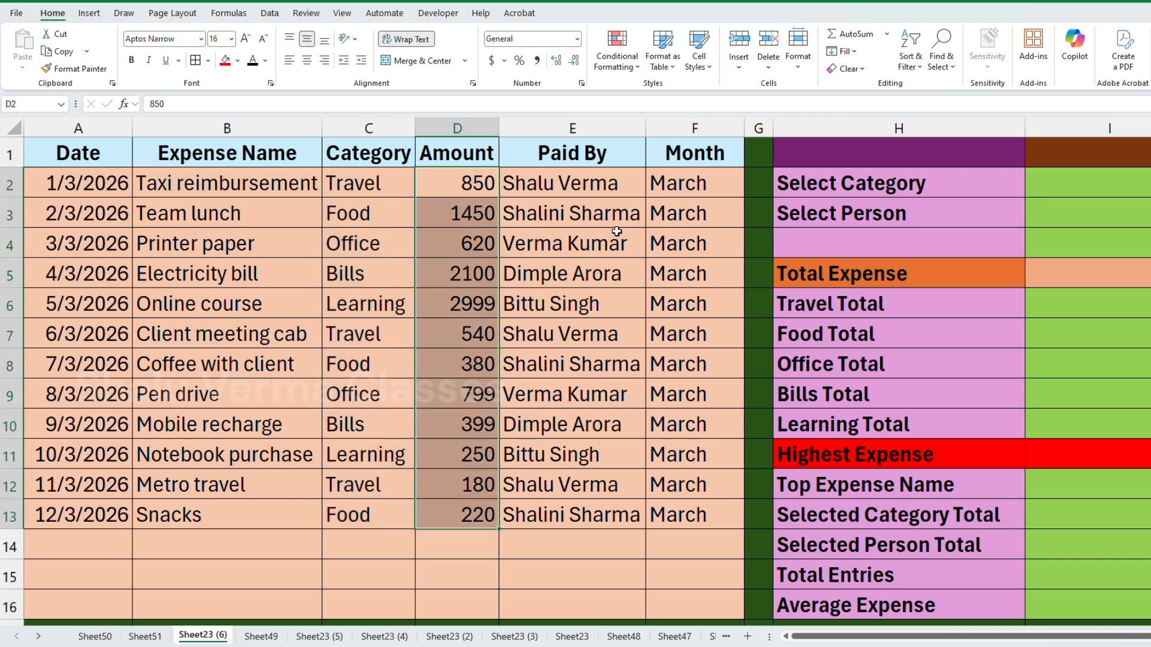
{"action": "left_click_drag", "start_coordinate": [579, 156], "coordinate": [594, 510]}
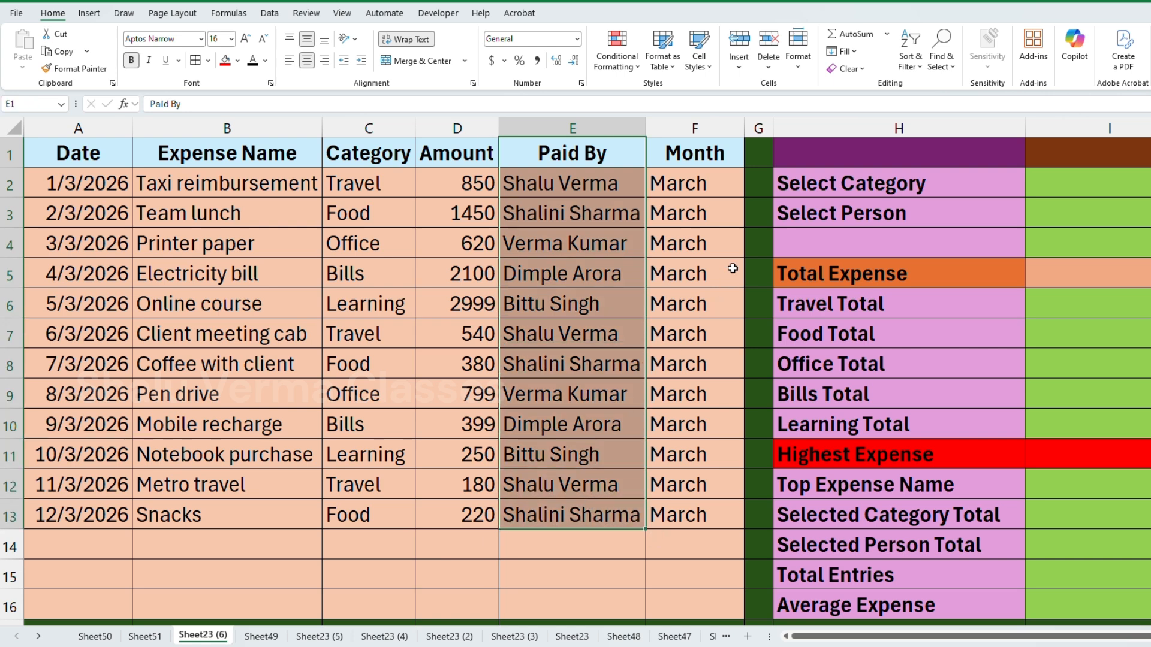
{"action": "left_click_drag", "start_coordinate": [693, 183], "coordinate": [705, 519]}
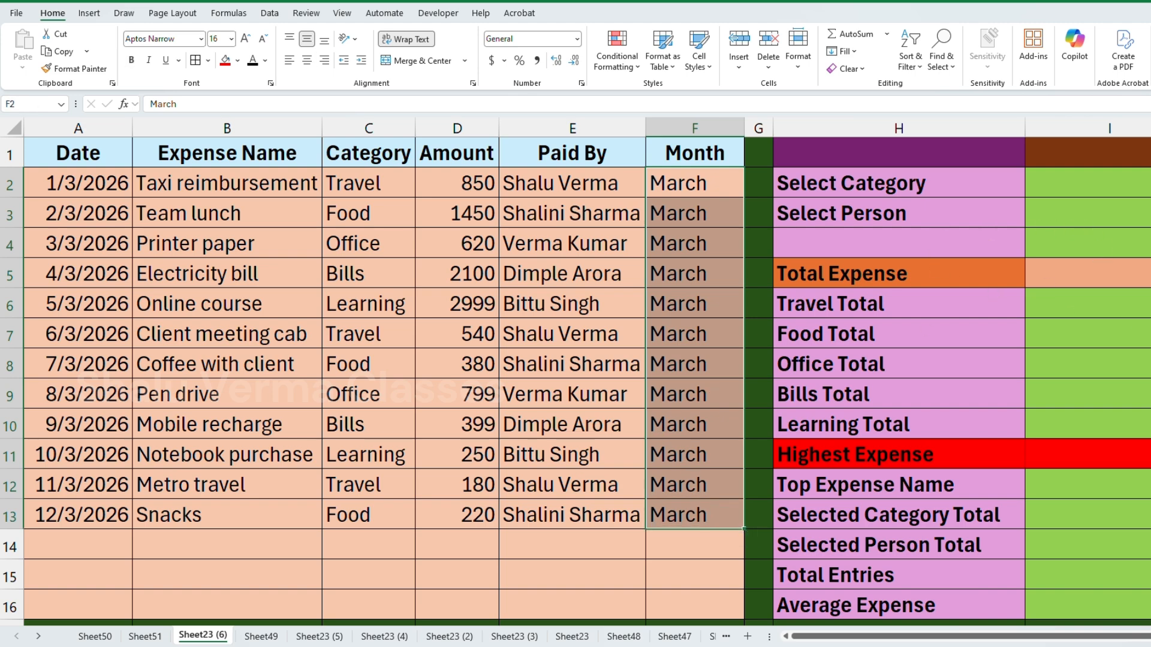
Examine the summary block beside the expense table, from Select Category down to Average Expense in column H
{"action": "left_click_drag", "start_coordinate": [911, 639], "coordinate": [1088, 639]}
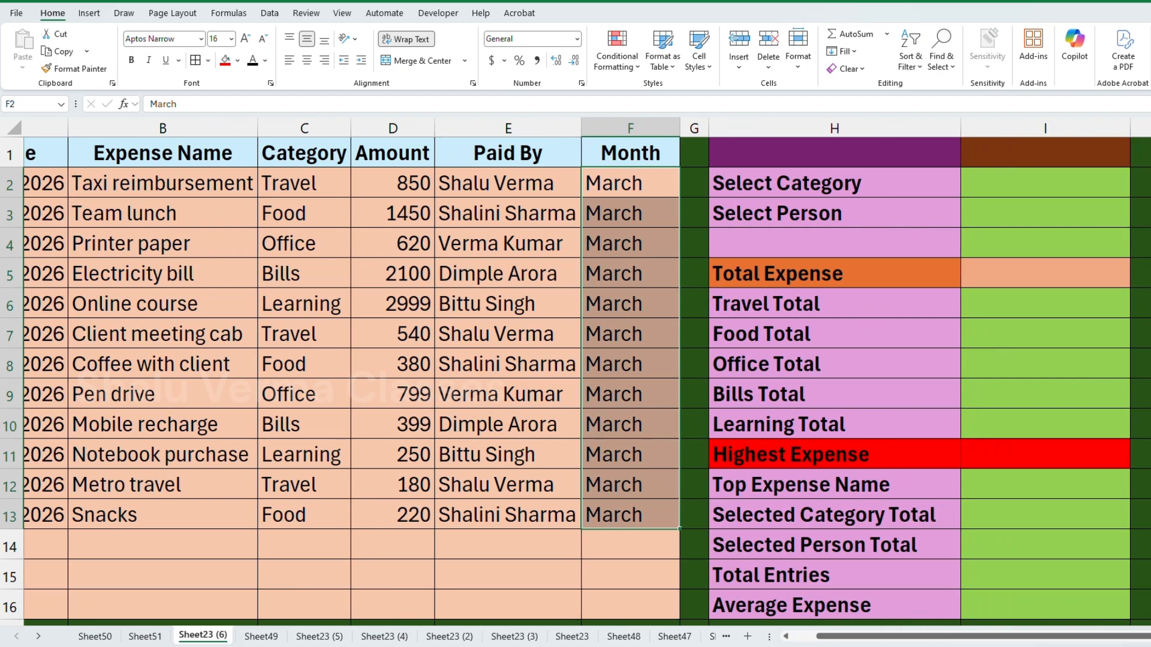
{"action": "scroll", "coordinate": [576, 371], "scroll_direction": "right", "scroll_amount": 6}
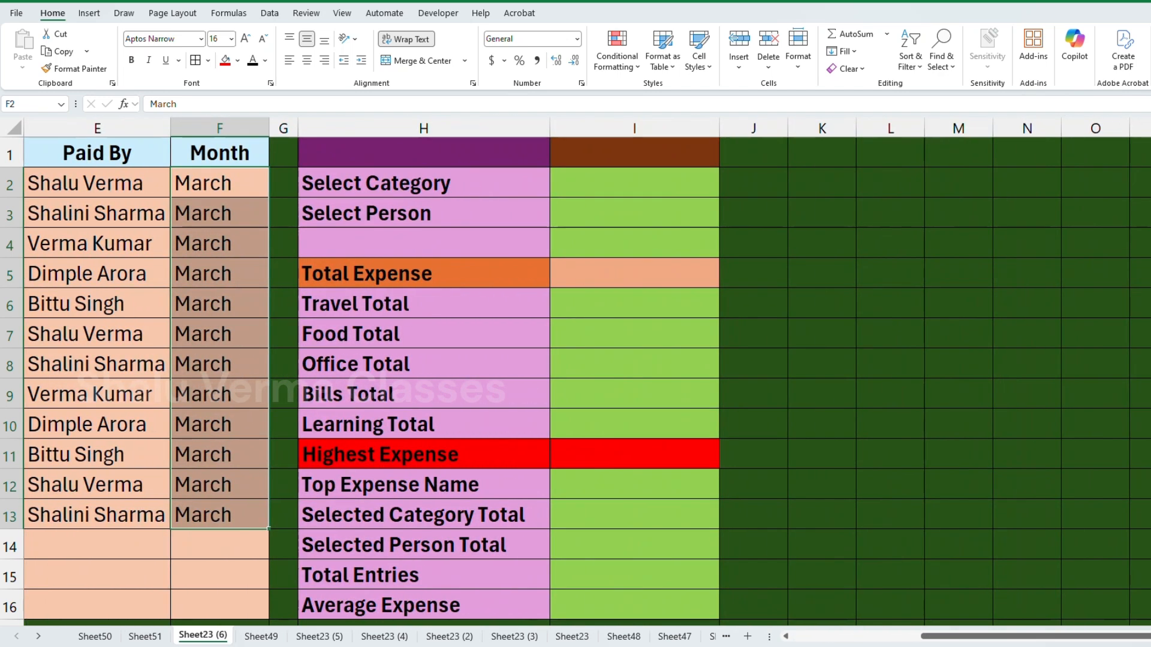
{"action": "scroll", "coordinate": [575, 372], "scroll_direction": "right", "scroll_amount": 4}
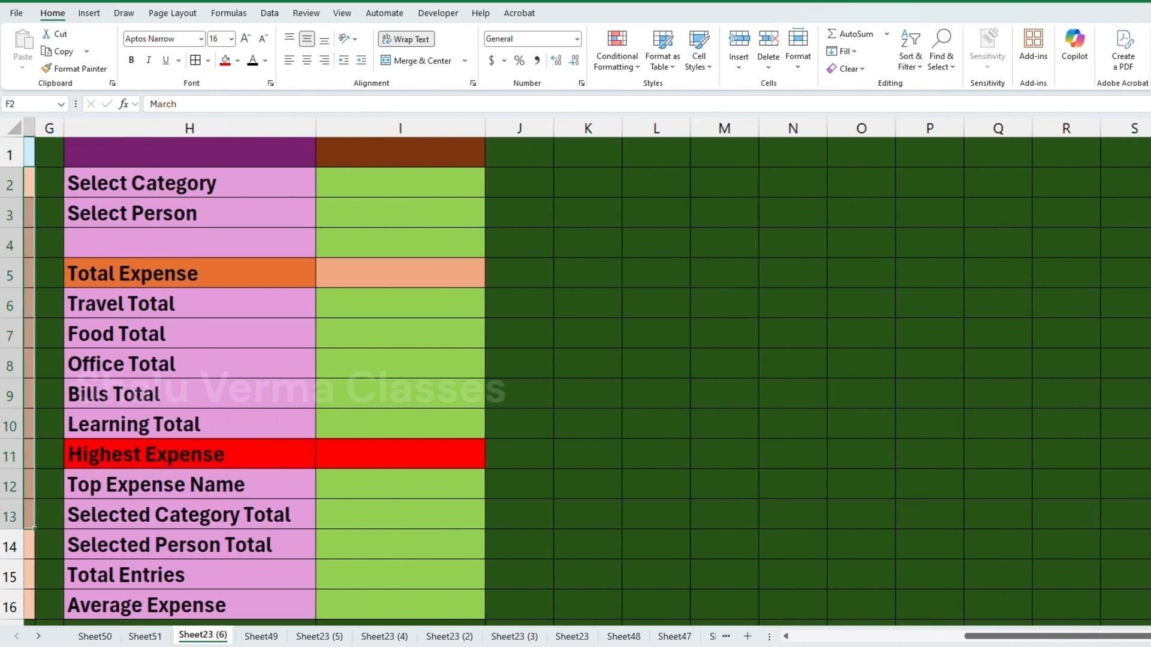
{"action": "scroll", "coordinate": [911, 425], "scroll_direction": "down", "scroll_amount": 2}
{"action": "scroll", "coordinate": [905, 420], "scroll_direction": "up", "scroll_amount": 2}
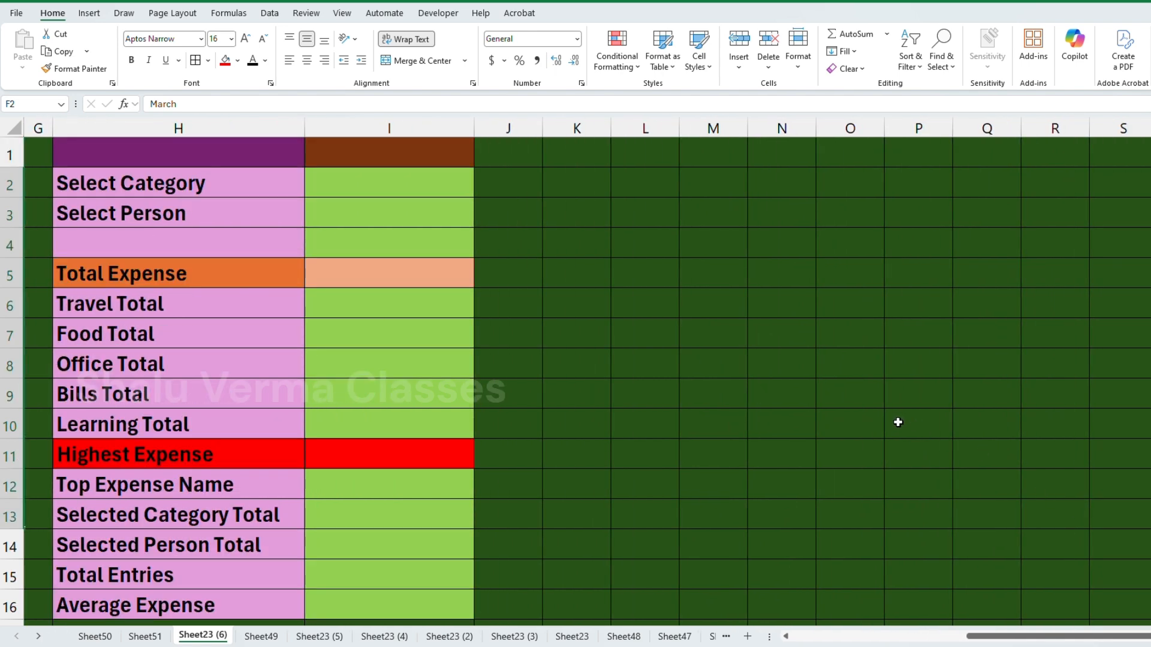
{"action": "left_click", "coordinate": [157, 189]}
{"action": "left_click", "coordinate": [133, 220]}
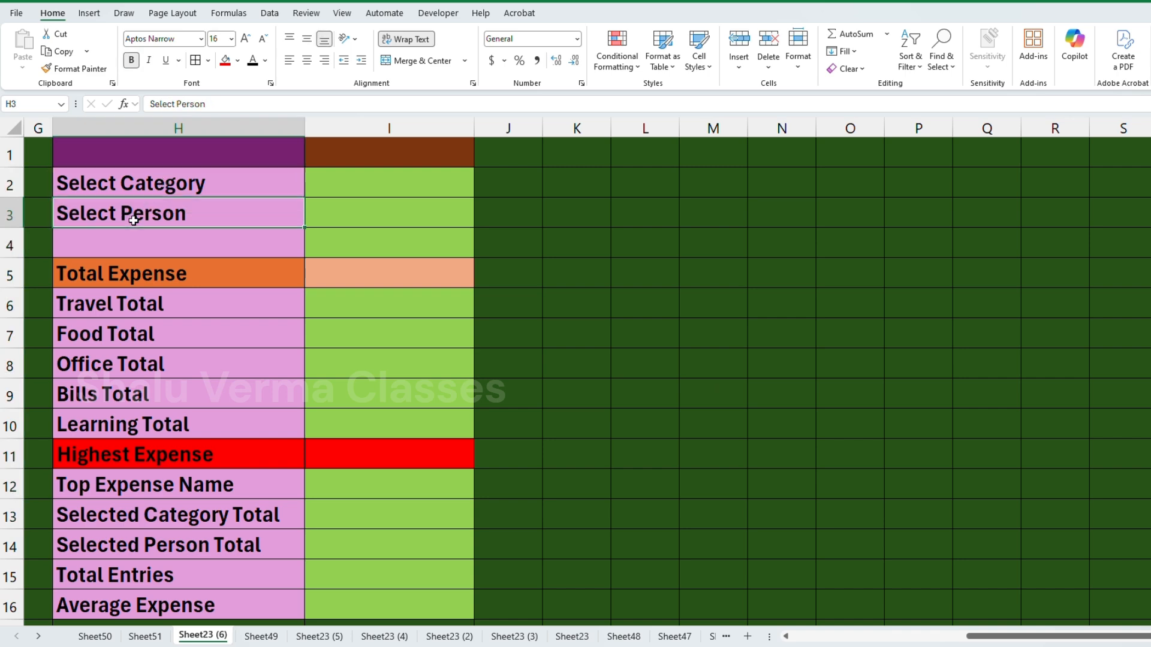
{"action": "left_click", "coordinate": [110, 303]}
{"action": "left_click", "coordinate": [112, 360]}
{"action": "left_click", "coordinate": [116, 419]}
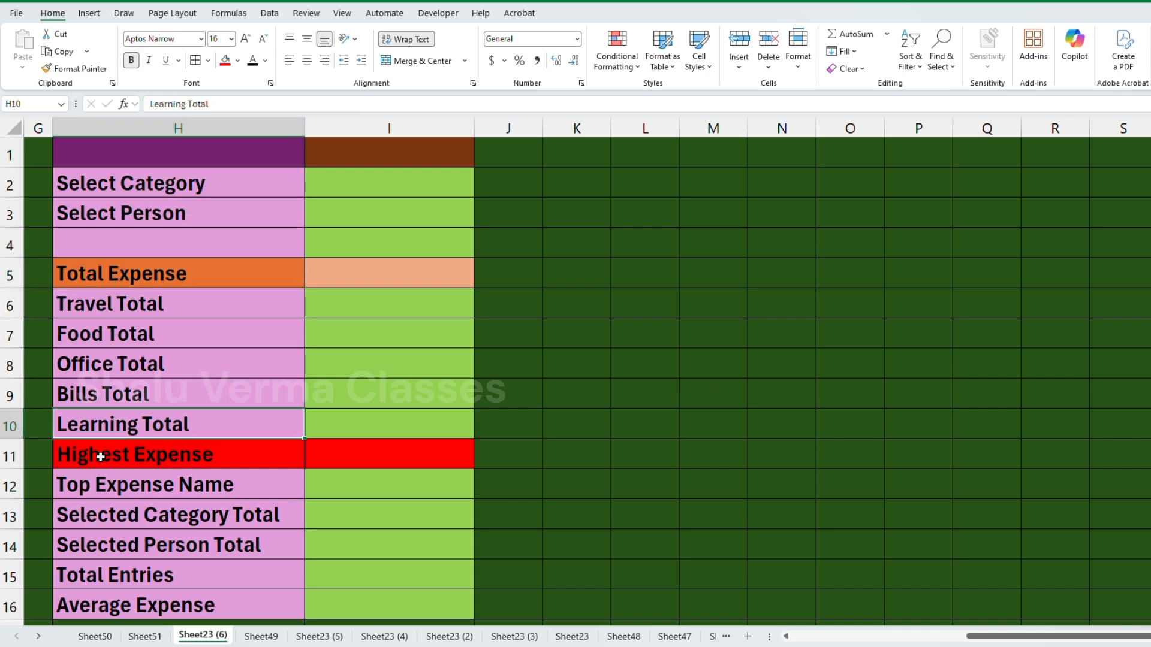
{"action": "scroll", "coordinate": [113, 496], "scroll_direction": "down", "scroll_amount": 3}
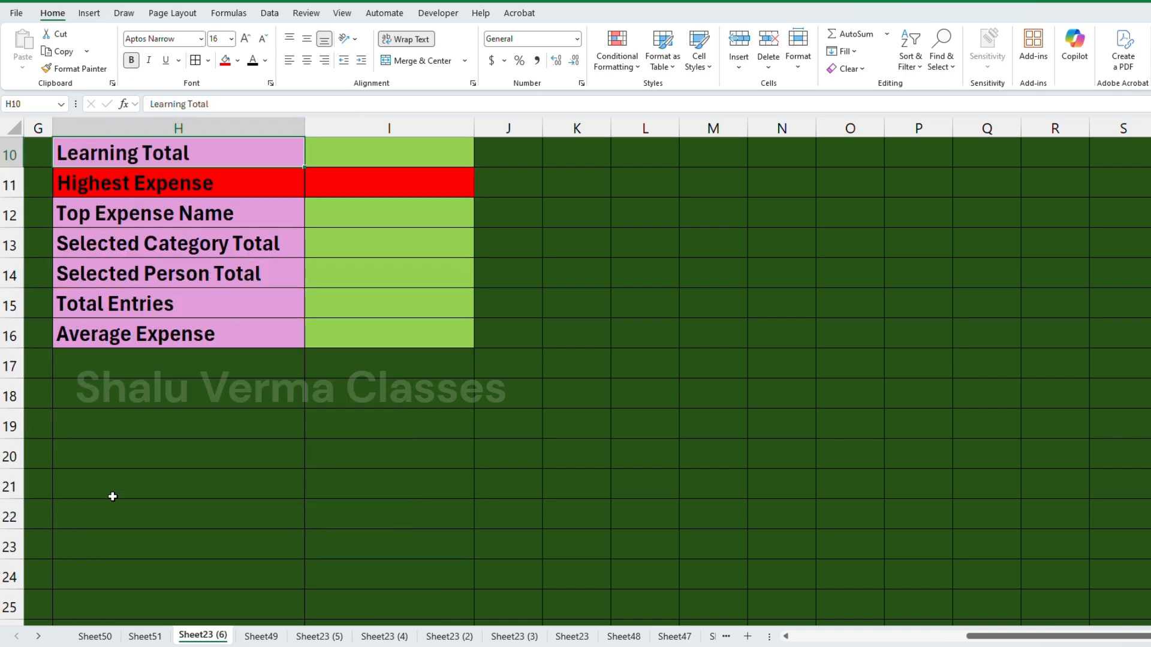
{"action": "left_click", "coordinate": [106, 341]}
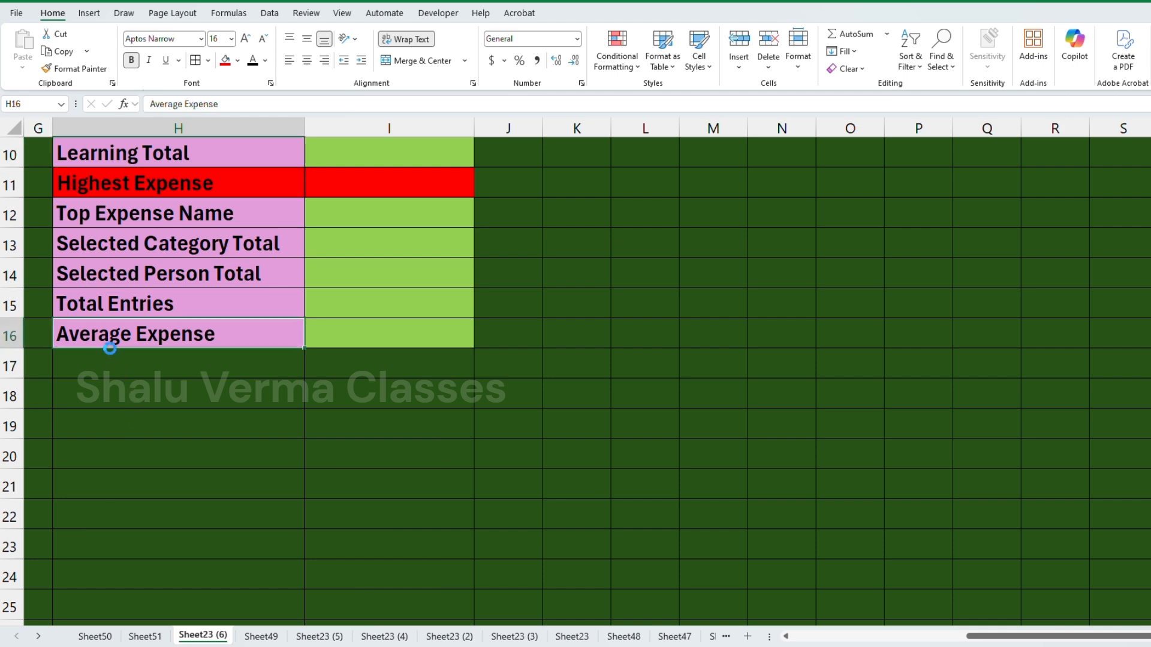
{"action": "scroll", "coordinate": [110, 349], "scroll_direction": "down", "scroll_amount": 2}
{"action": "scroll", "coordinate": [111, 349], "scroll_direction": "down", "scroll_amount": 1}
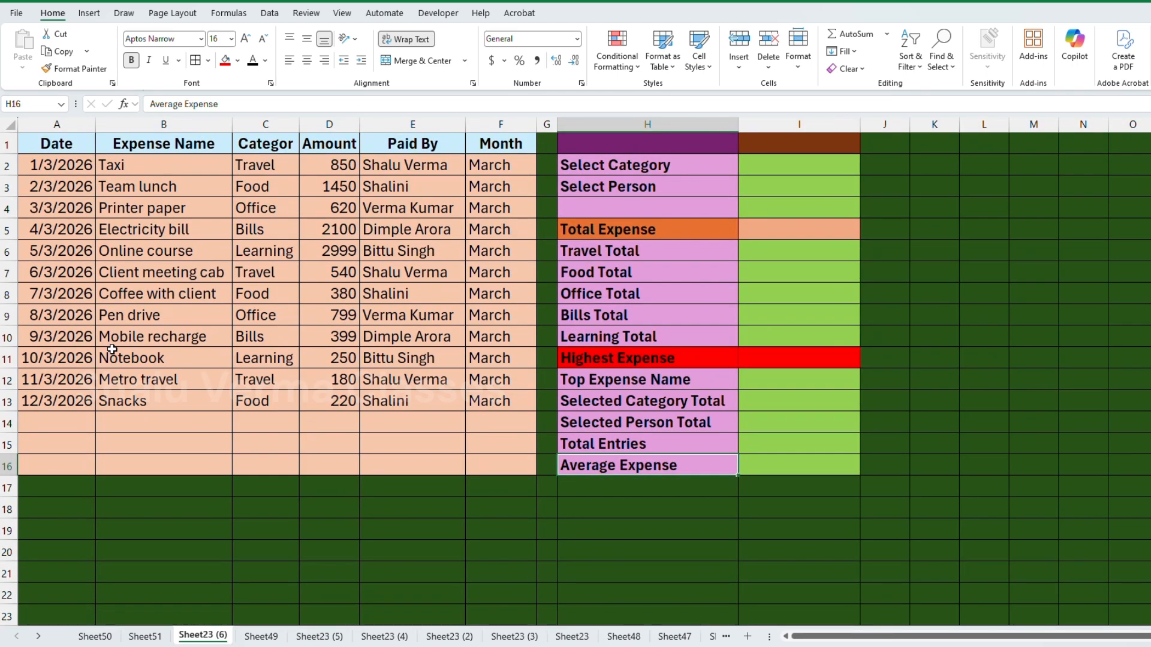
{"action": "scroll", "coordinate": [112, 349], "scroll_direction": "down", "scroll_amount": 1}
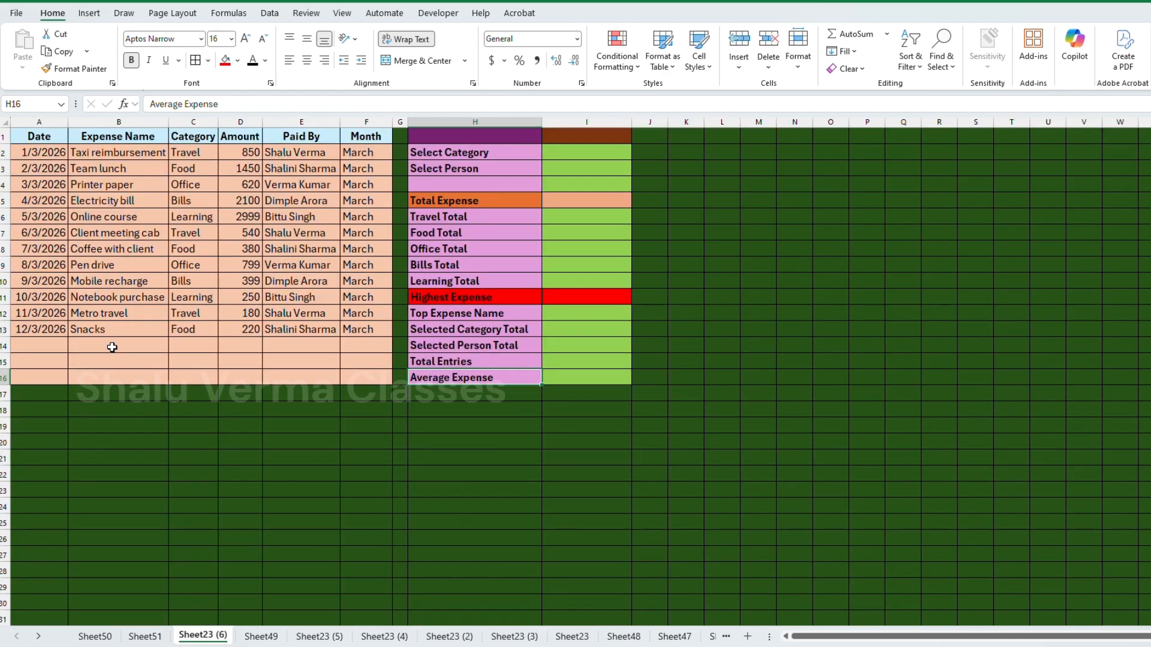
{"action": "scroll", "coordinate": [112, 348], "scroll_direction": "up", "scroll_amount": 2}
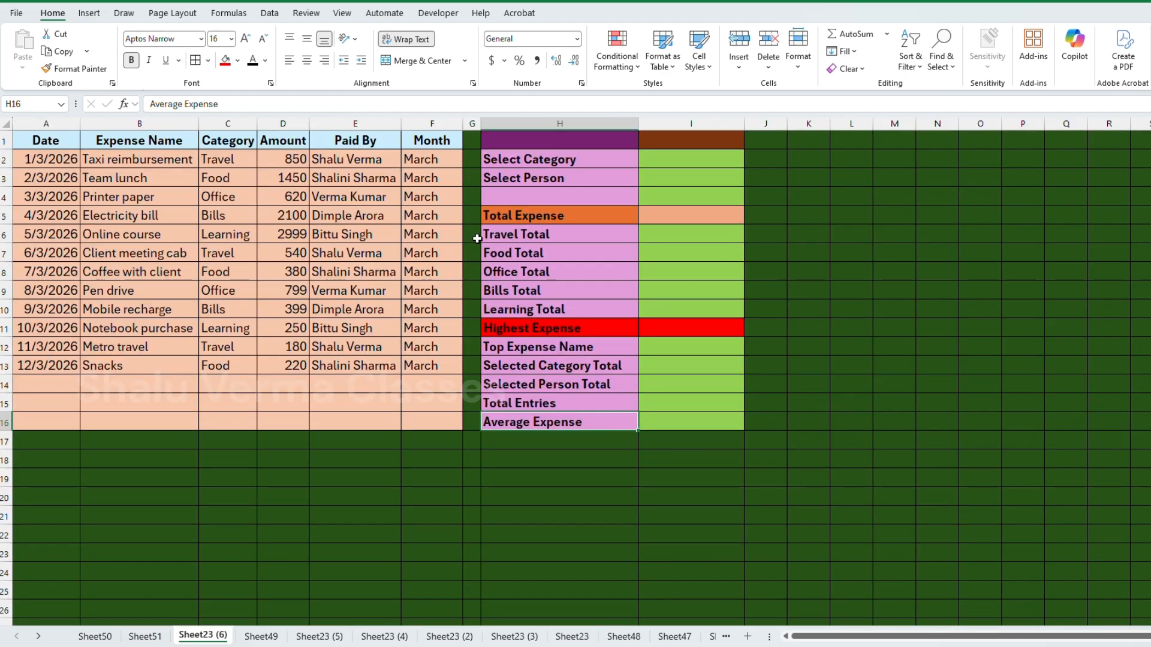
Check the Select Category and Total Expense input cells, each summary label in H2:H16, and the matching expense table columns
{"action": "left_click", "coordinate": [686, 156]}
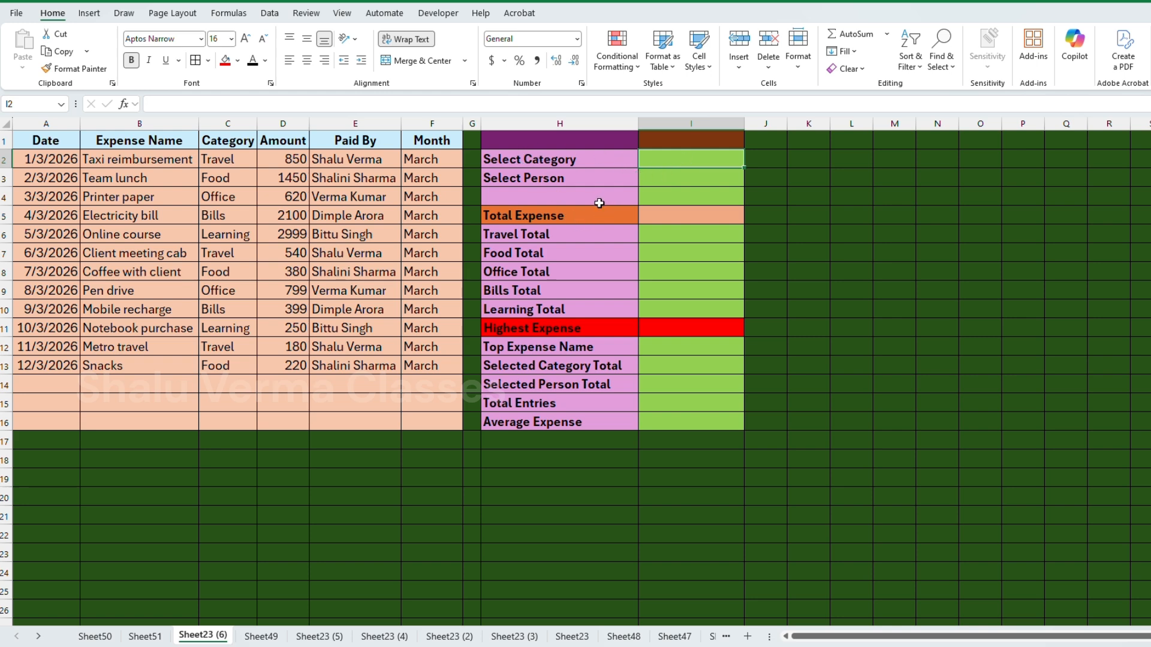
{"action": "left_click", "coordinate": [684, 216]}
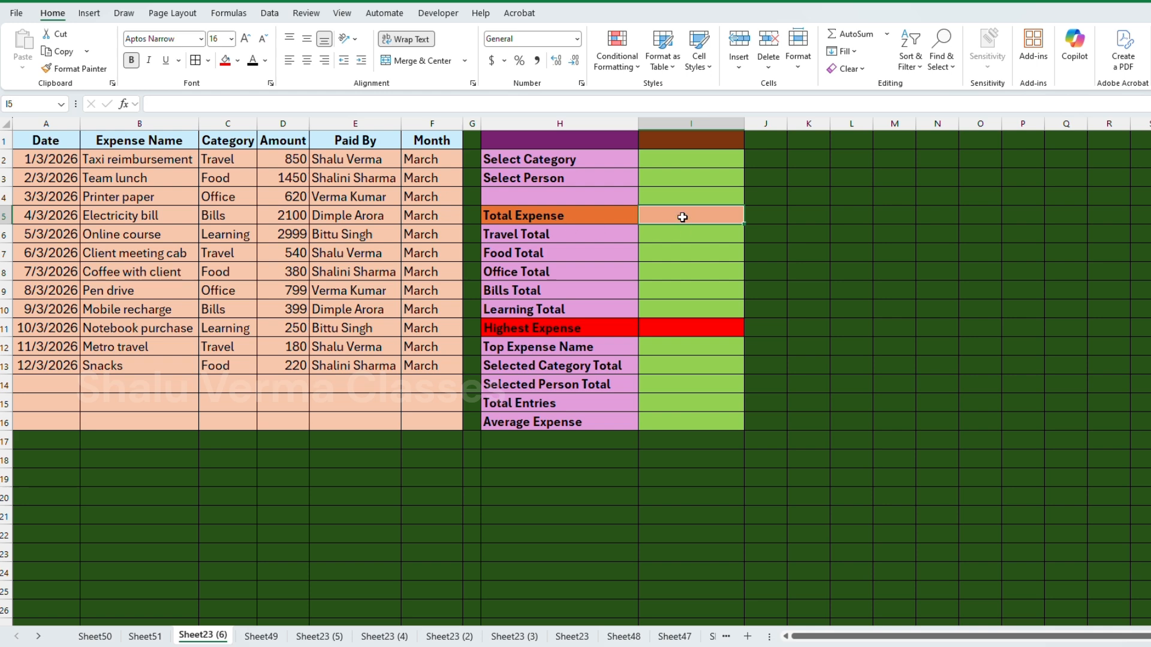
{"action": "left_click", "coordinate": [547, 161]}
{"action": "left_click", "coordinate": [547, 178]}
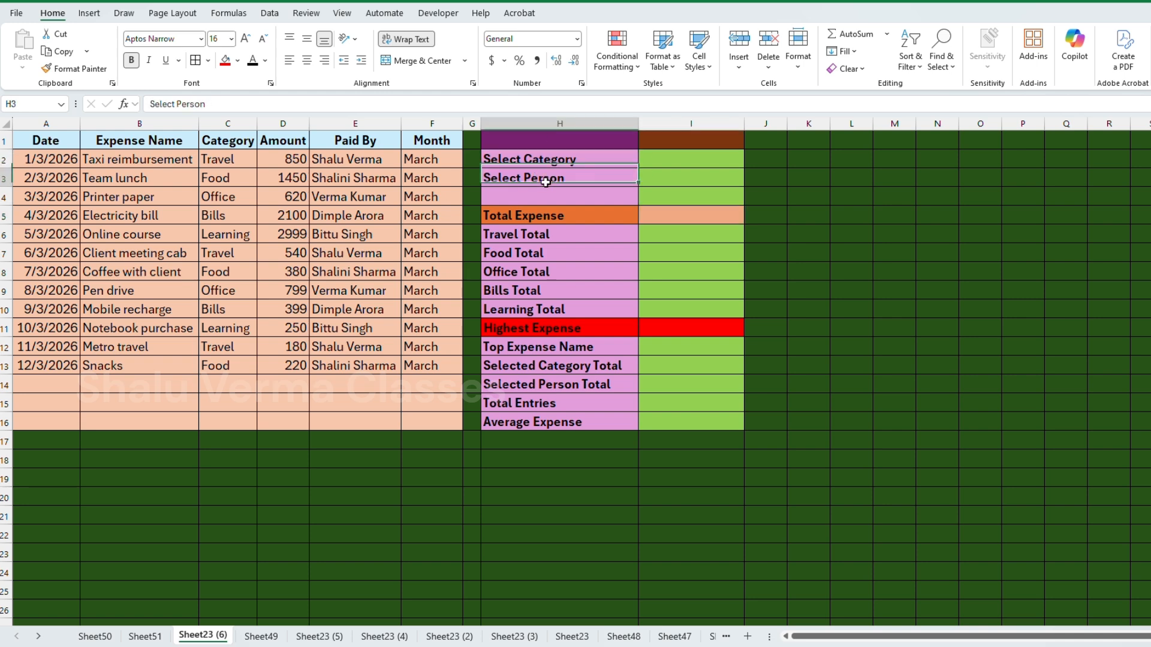
{"action": "left_click", "coordinate": [530, 217]}
{"action": "left_click", "coordinate": [530, 239]}
{"action": "left_click", "coordinate": [533, 253]}
{"action": "left_click", "coordinate": [541, 274]}
{"action": "left_click", "coordinate": [528, 296]}
{"action": "left_click", "coordinate": [528, 310]}
{"action": "left_click", "coordinate": [527, 326]}
{"action": "left_click", "coordinate": [530, 344]}
{"action": "left_click", "coordinate": [542, 366]}
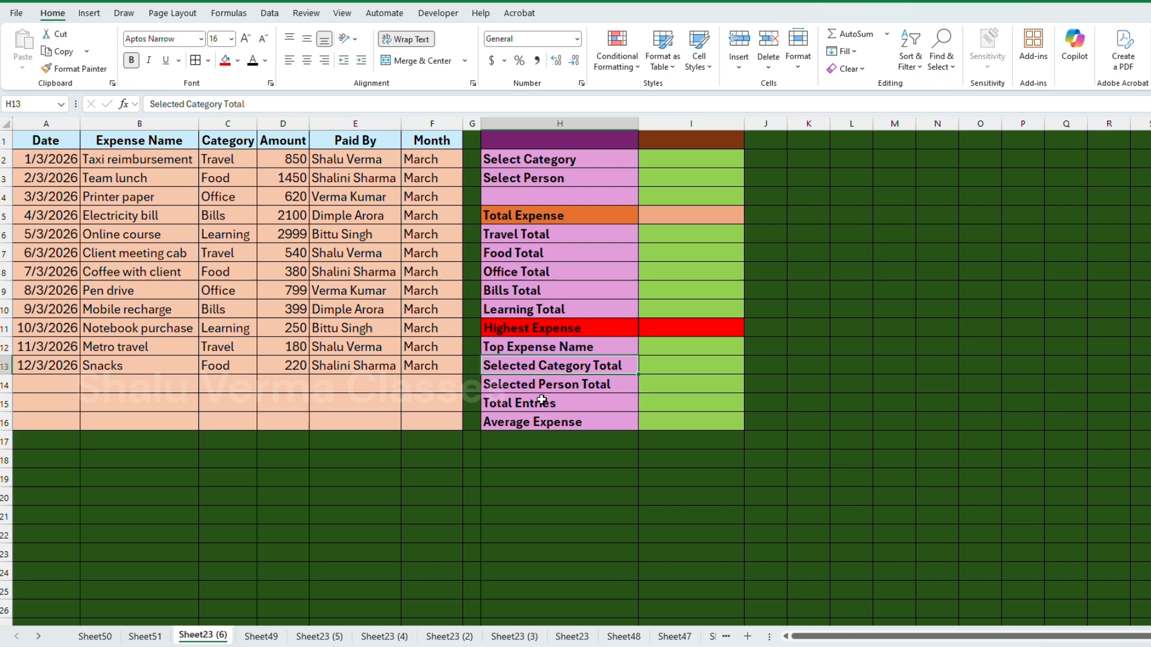
{"action": "left_click", "coordinate": [547, 387]}
{"action": "left_click", "coordinate": [538, 400]}
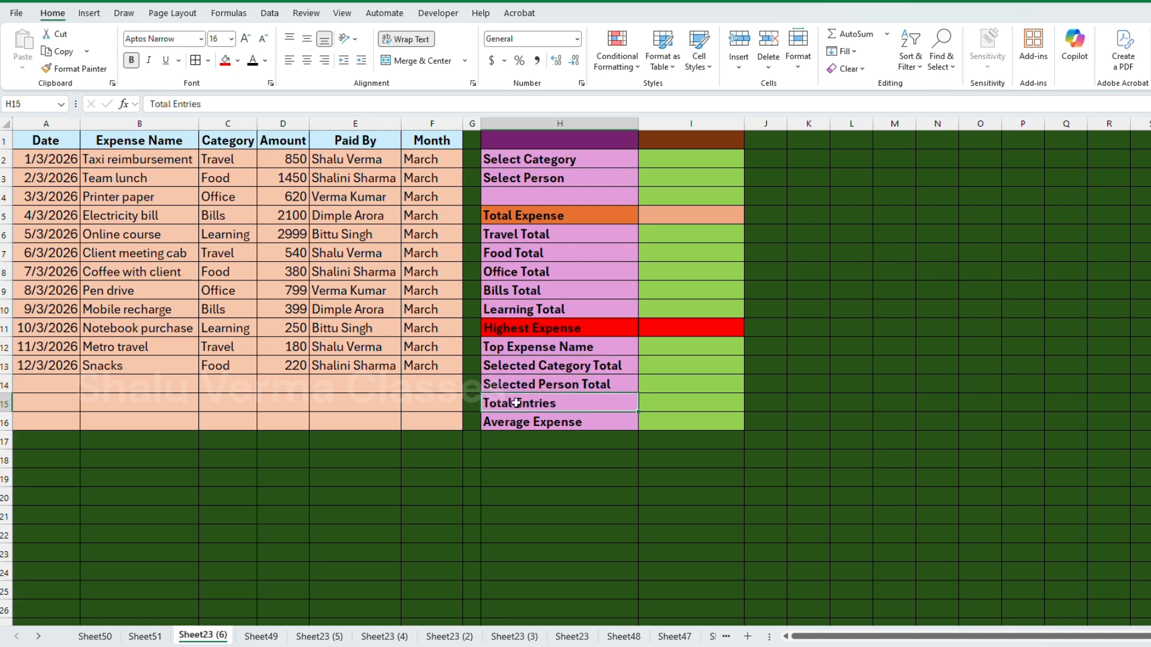
{"action": "left_click", "coordinate": [499, 422]}
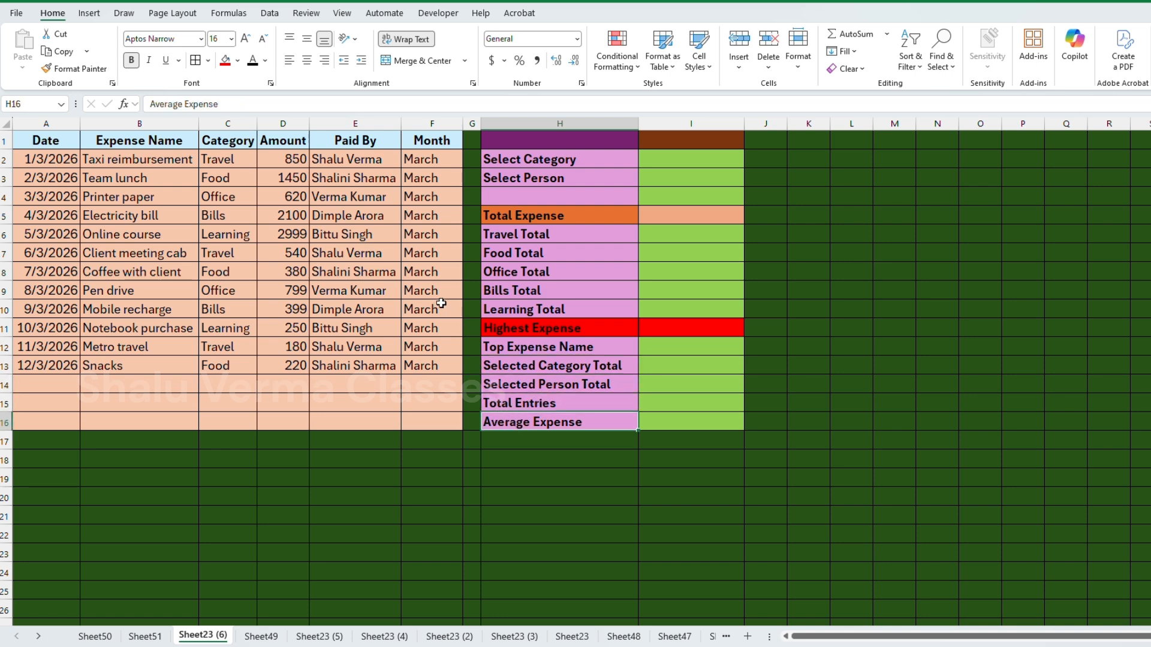
{"action": "left_click", "coordinate": [403, 261]}
{"action": "left_click", "coordinate": [336, 211]}
{"action": "left_click", "coordinate": [214, 214]}
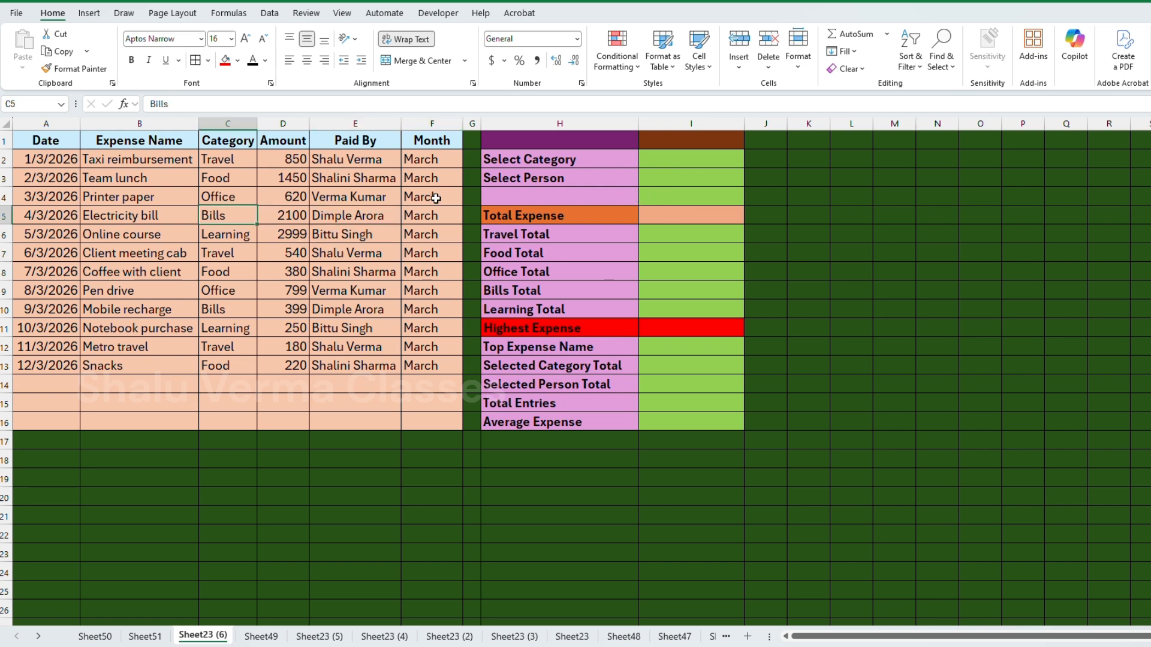
Calculate the Total Expense in cell I5 with the formula =SUM(D2:D13) over the Amount column
{"action": "left_click", "coordinate": [669, 216]}
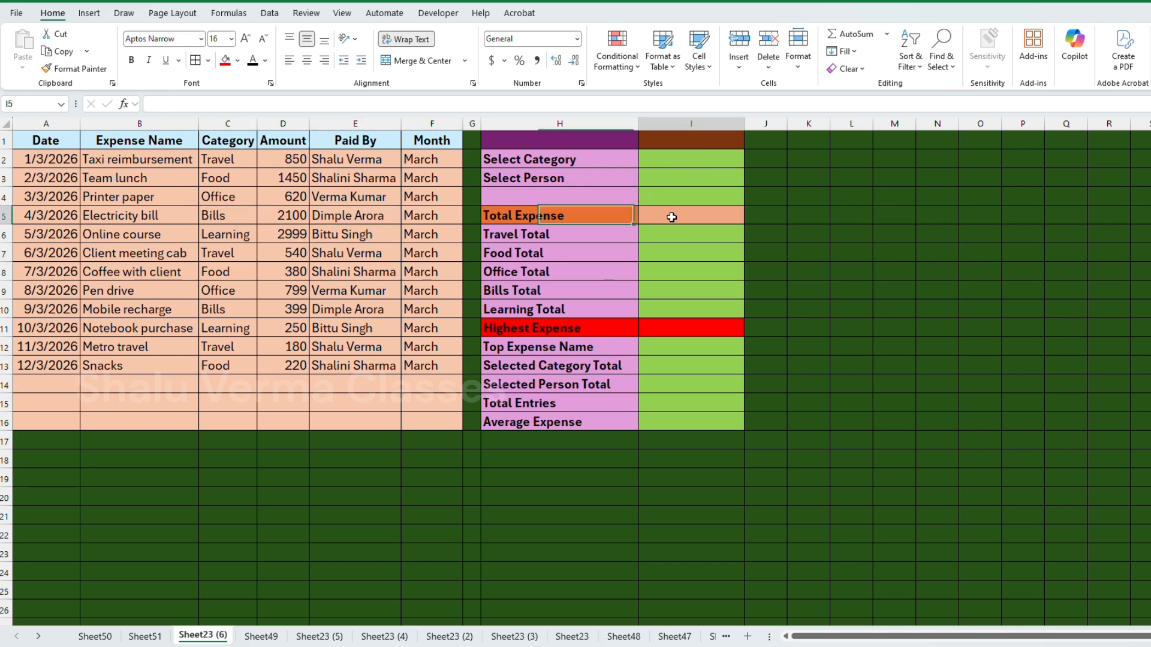
{"action": "type", "text": "="}
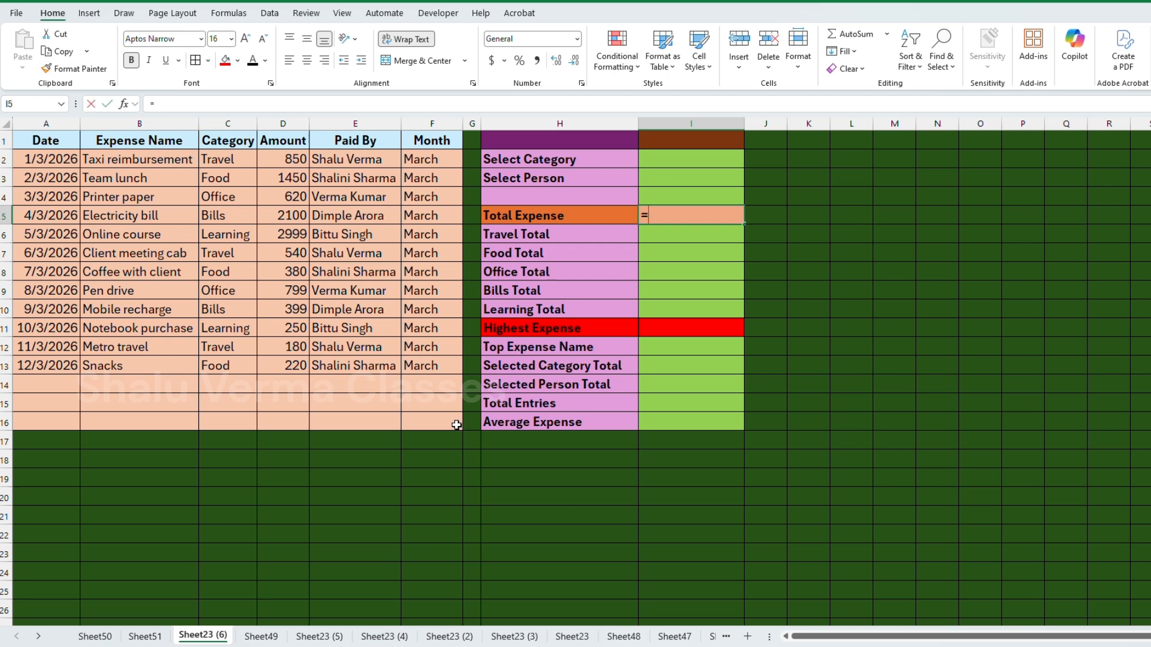
{"action": "type", "text": "sum"}
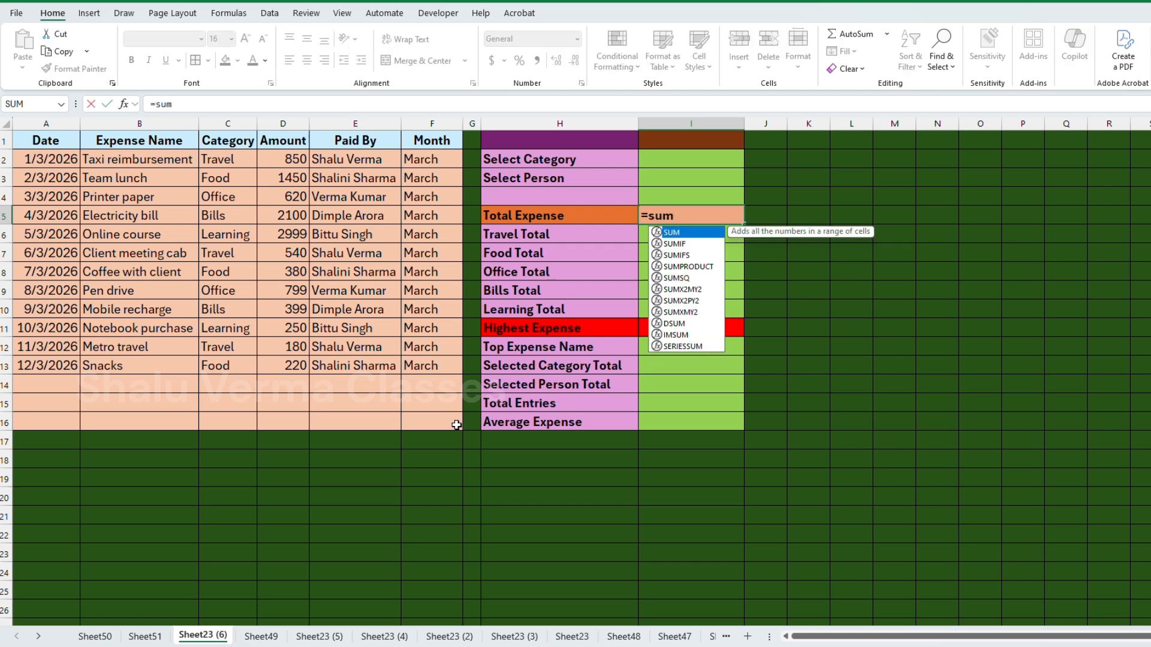
{"action": "key", "text": "Tab"}
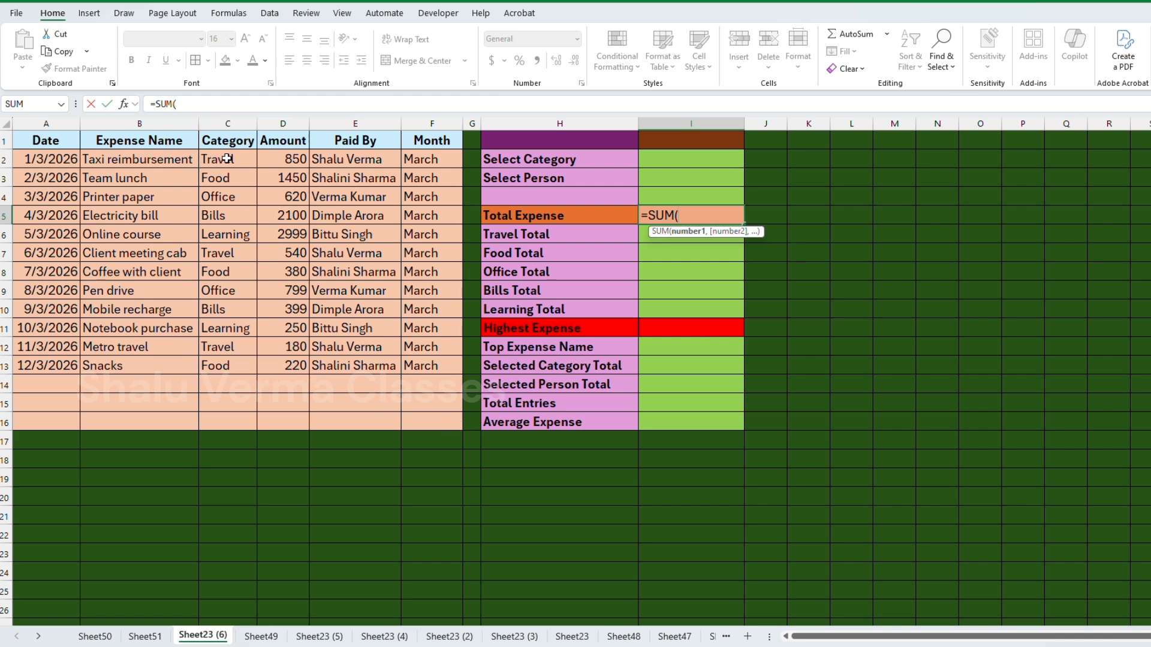
{"action": "left_click_drag", "start_coordinate": [289, 157], "coordinate": [283, 367]}
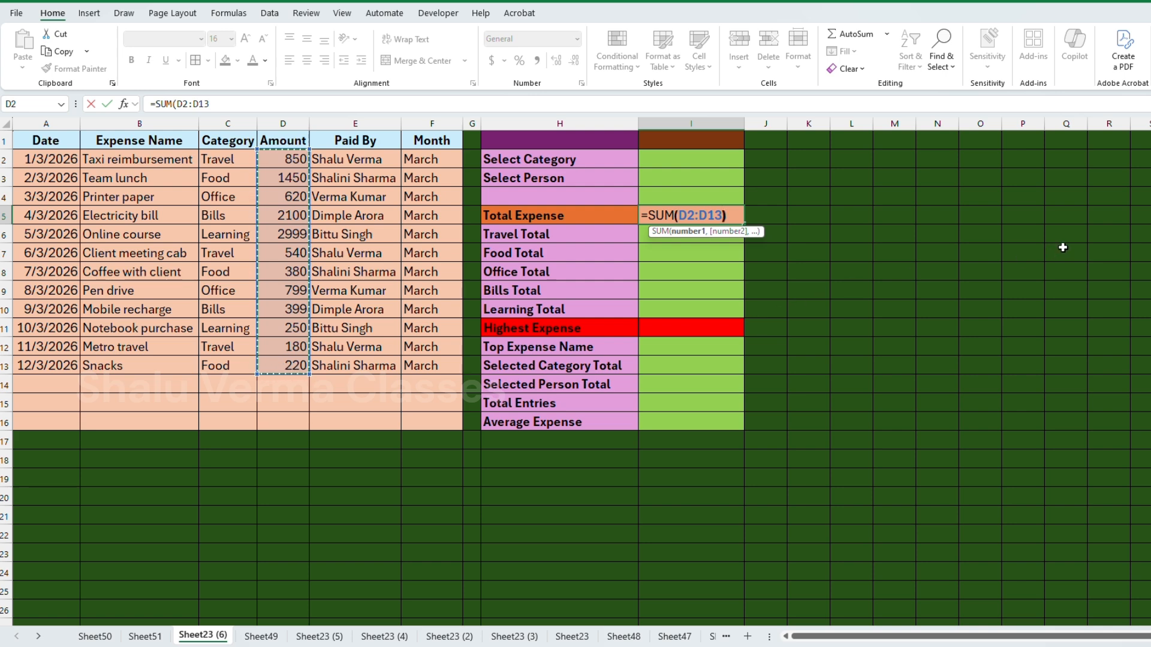
{"action": "type", "text": ")"}
{"action": "key", "text": "Return"}
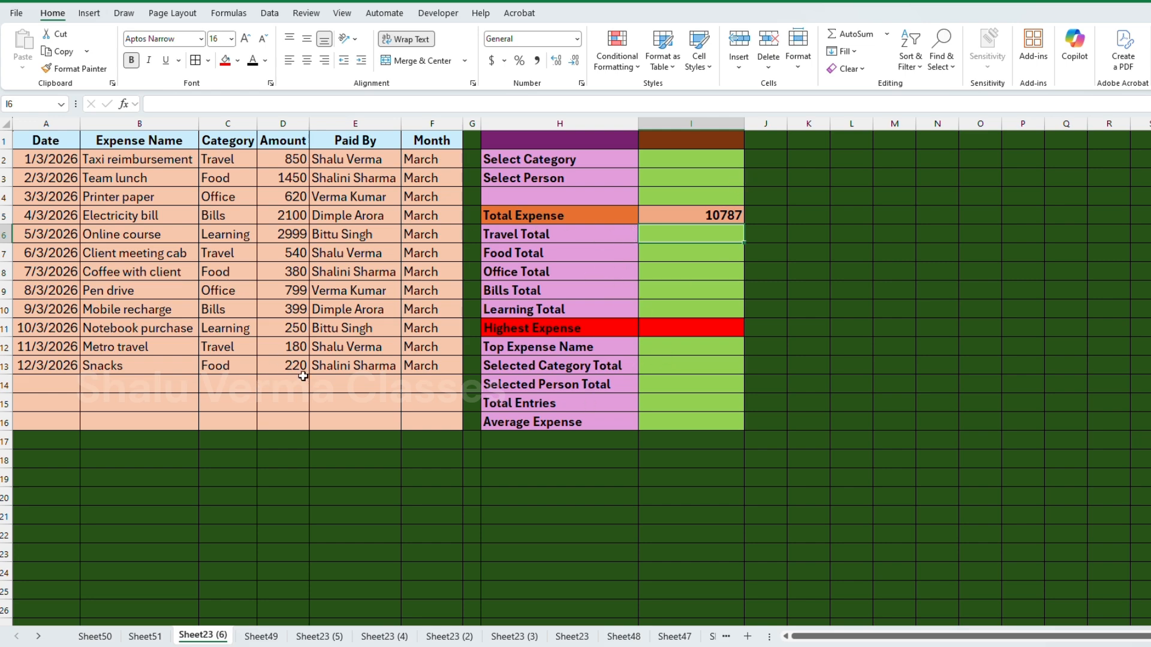
{"action": "scroll", "coordinate": [781, 285], "scroll_direction": "up", "scroll_amount": 2}
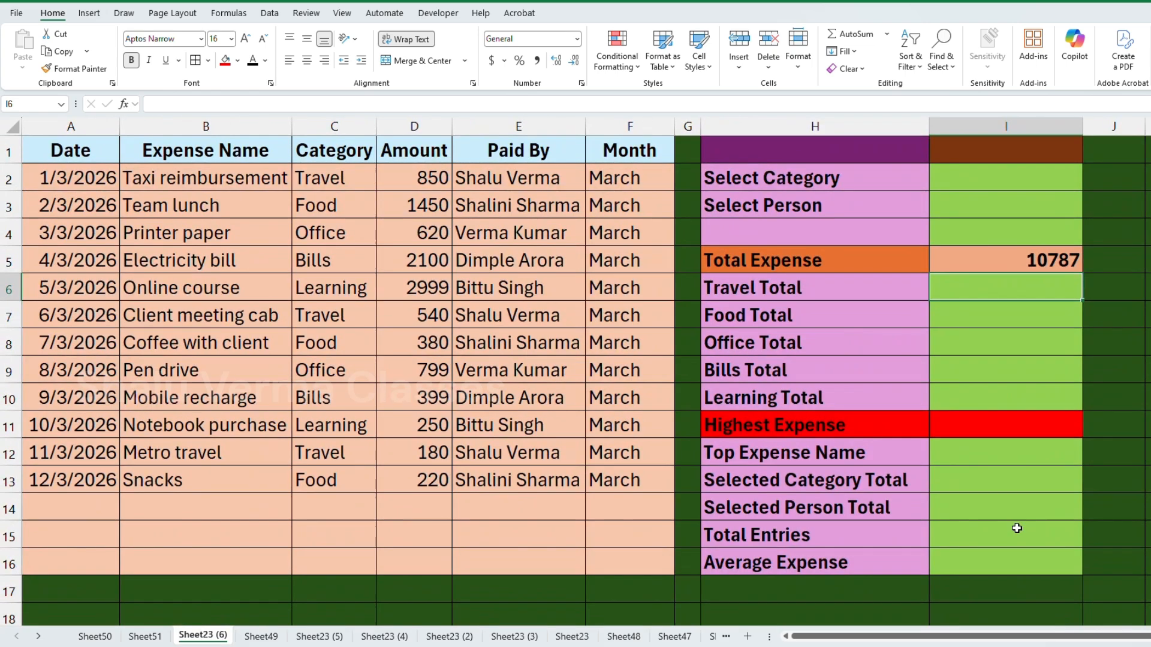
Calculate the Travel Total in cell I6 with =SUMIF(C2:C13,"Travel",D2:D13) and check it against the Travel amounts in column D
{"action": "scroll", "coordinate": [802, 477], "scroll_direction": "up", "scroll_amount": 2}
{"action": "scroll", "coordinate": [264, 306], "scroll_direction": "right", "scroll_amount": 4}
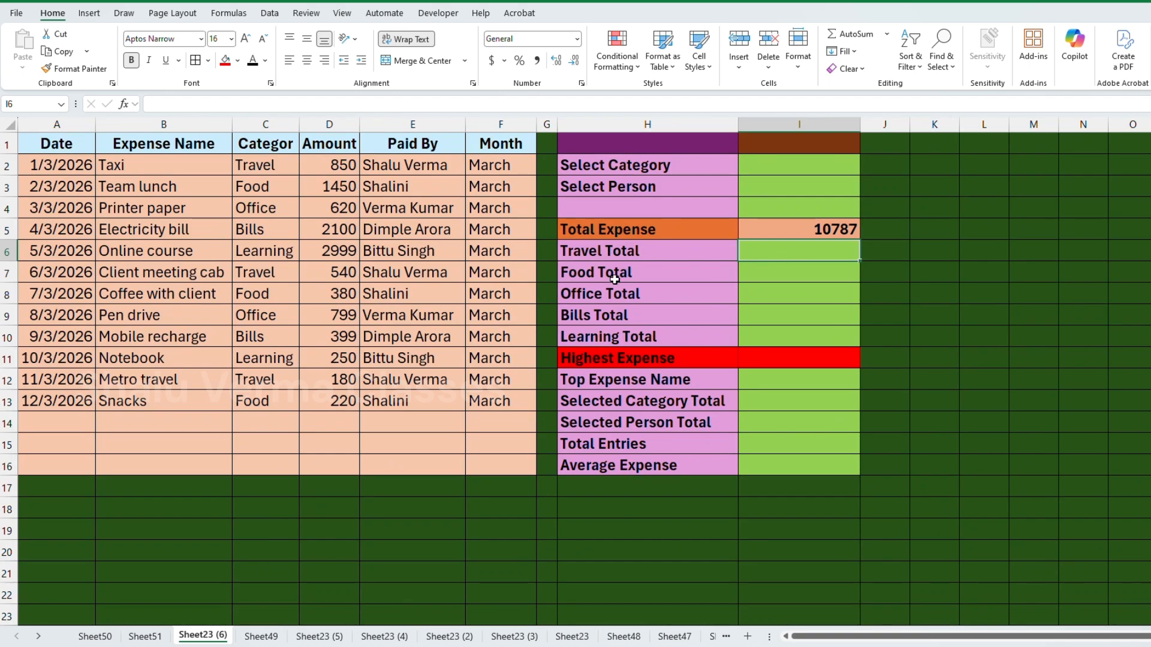
{"action": "left_click", "coordinate": [735, 254]}
{"action": "left_click", "coordinate": [774, 255]}
{"action": "type", "text": "=SUMIF("}
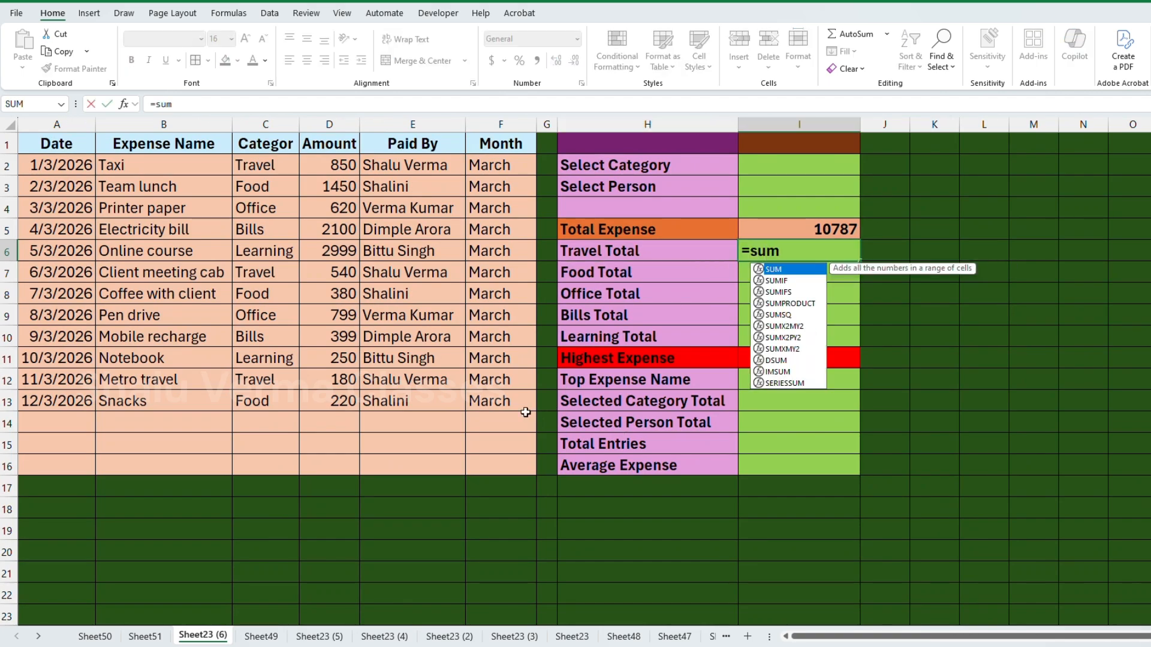
{"action": "left_click_drag", "start_coordinate": [258, 166], "coordinate": [264, 400]}
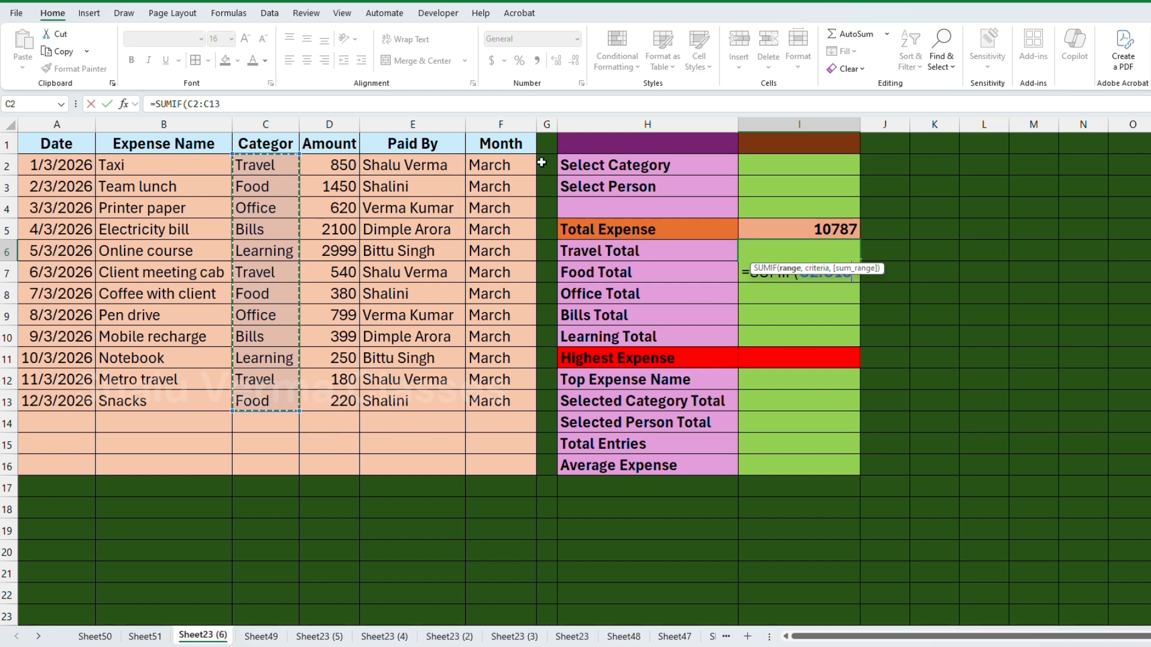
{"action": "type", "text": ",\"Travel\","}
{"action": "left_click_drag", "start_coordinate": [317, 166], "coordinate": [329, 401]}
{"action": "key", "text": "Return"}
{"action": "left_click", "coordinate": [329, 165]}
{"action": "left_click", "coordinate": [329, 272], "text": "ctrl"}
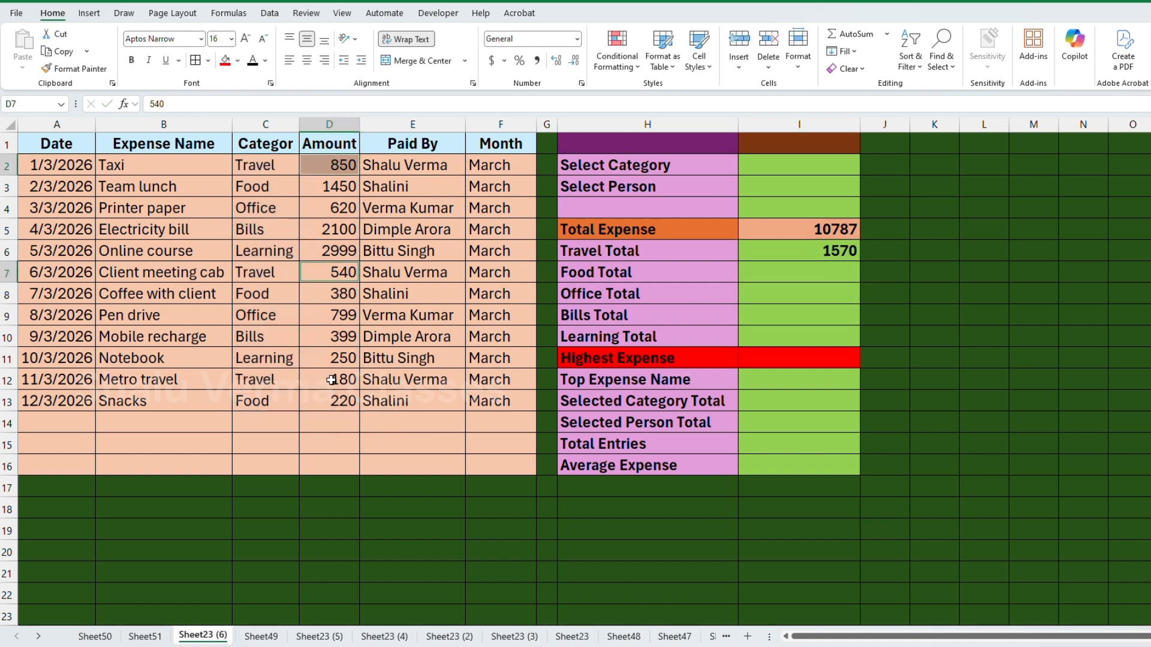
{"action": "left_click", "coordinate": [330, 379], "text": "ctrl"}
{"action": "left_click", "coordinate": [799, 251]}
Calculate the Food Total in cell I7 with the formula =SUMIF(C2:C13,"Food",D2:D13)
{"action": "left_click", "coordinate": [600, 272]}
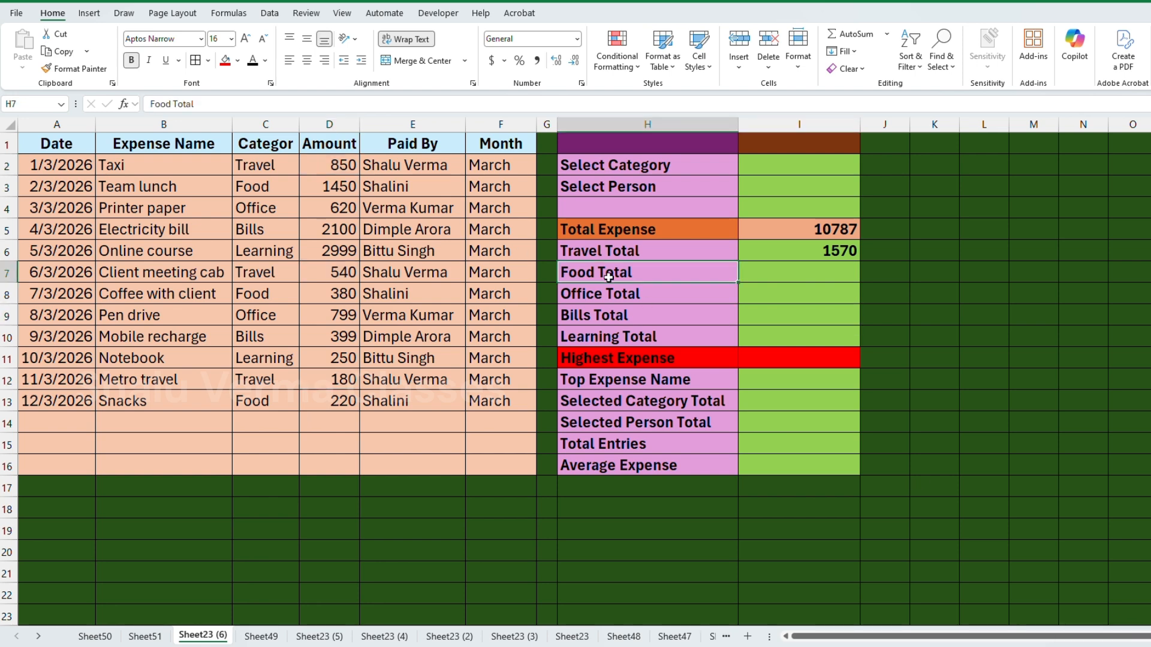
{"action": "left_click", "coordinate": [265, 187]}
{"action": "left_click", "coordinate": [799, 272]}
{"action": "type", "text": "=SUMIF("}
{"action": "left_click_drag", "start_coordinate": [270, 168], "coordinate": [254, 401]}
{"action": "type", "text": ",\"Food\","}
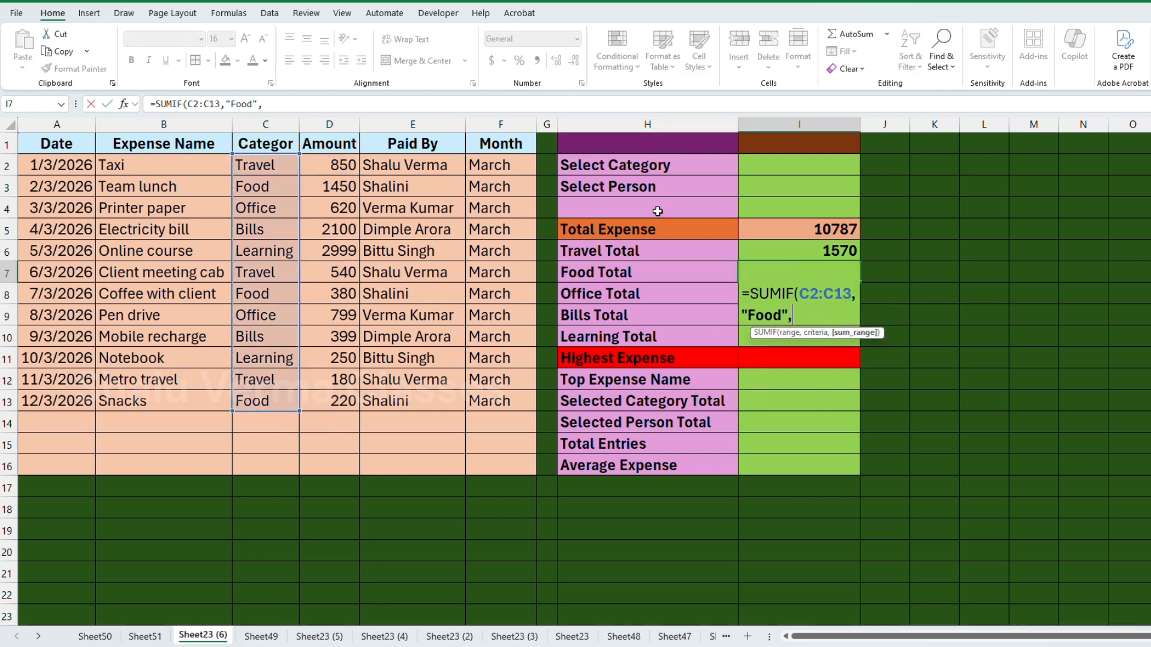
{"action": "left_click_drag", "start_coordinate": [329, 165], "coordinate": [330, 401]}
{"action": "key", "text": "Return"}
Calculate the Office Total in cell I8 with the formula =SUMIF(C2:C13,"Office",D2:D13)
{"action": "type", "text": "=SUMIF("}
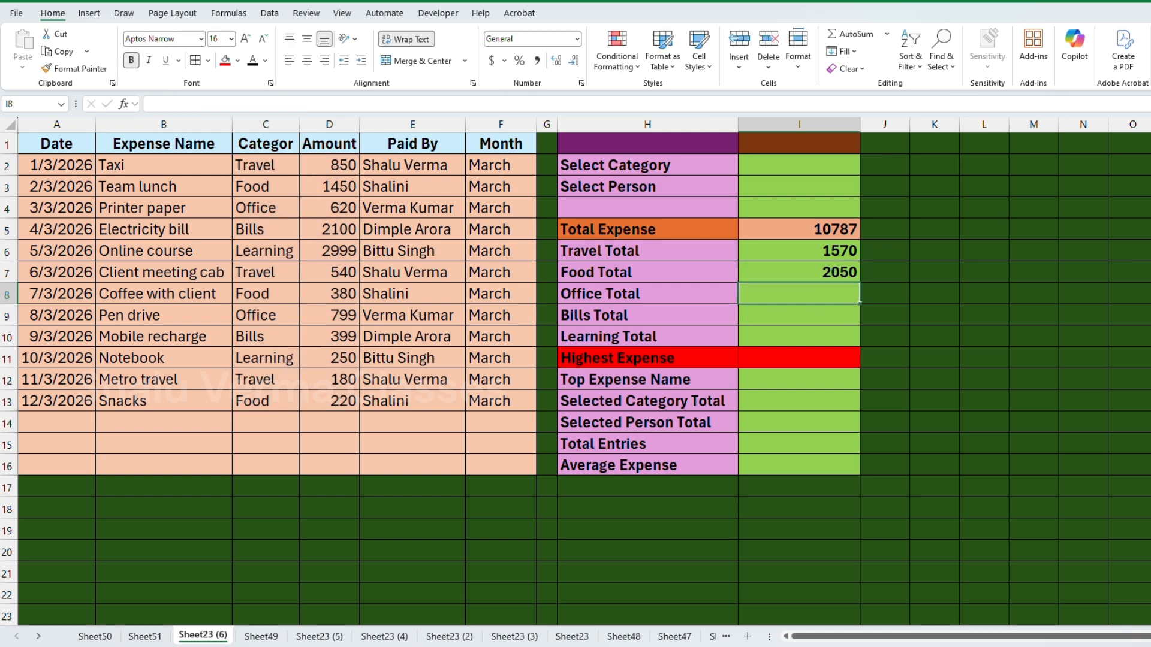
{"action": "left_click_drag", "start_coordinate": [265, 165], "coordinate": [266, 400]}
{"action": "type", "text": ",\"Office\","}
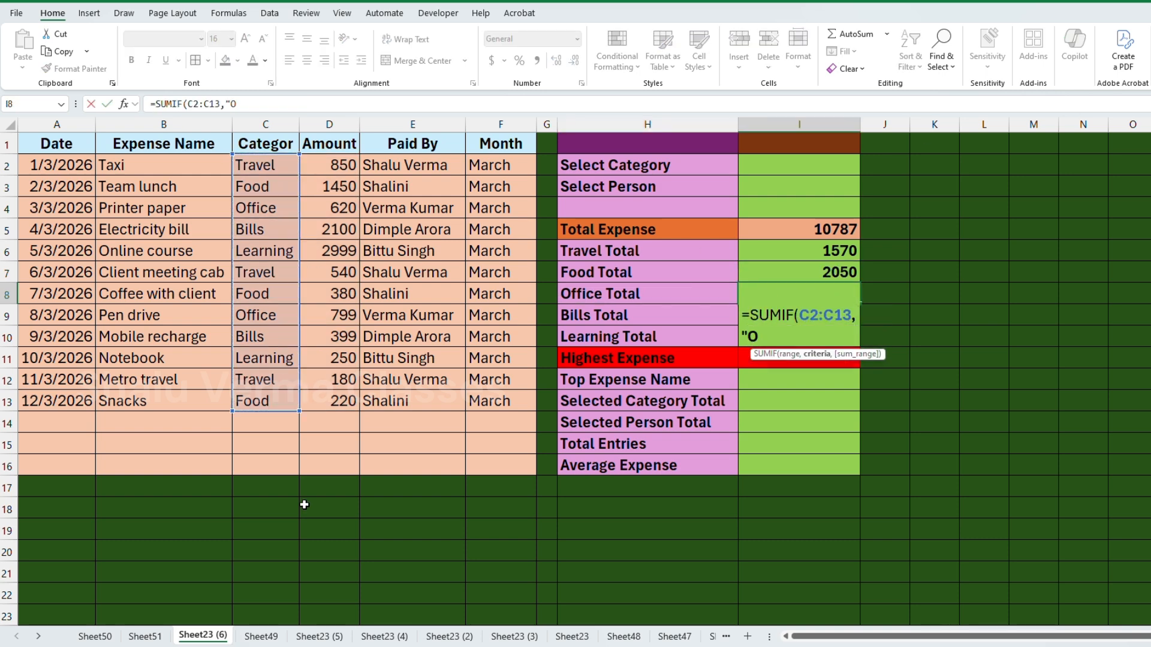
{"action": "left_click_drag", "start_coordinate": [330, 165], "coordinate": [333, 401]}
{"action": "type", "text": ")"}
{"action": "key", "text": "Return"}
Calculate the Bills Total in cell I9 with the formula =SUMIF(C2:C13,"Bills",D2:D13)
{"action": "left_click", "coordinate": [592, 314]}
{"action": "left_click", "coordinate": [264, 314]}
{"action": "left_click", "coordinate": [262, 251]}
{"action": "left_click", "coordinate": [259, 231]}
{"action": "left_click", "coordinate": [803, 315]}
{"action": "type", "text": "=sumif("}
{"action": "left_click_drag", "start_coordinate": [265, 165], "coordinate": [266, 401]}
{"action": "type", "text": ",\"Bills\","}
{"action": "left_click_drag", "start_coordinate": [330, 165], "coordinate": [340, 395]}
{"action": "type", "text": ")"}
{"action": "key", "text": "Return"}
Calculate the Learning Total in cell I10 with the formula =SUMIF(C2:C13,"Learning",D2:D13)
{"action": "left_click", "coordinate": [264, 358]}
{"action": "left_click", "coordinate": [779, 344]}
{"action": "type", "text": "=sumif("}
{"action": "left_click_drag", "start_coordinate": [266, 165], "coordinate": [251, 400]}
{"action": "type", "text": ",\"Learning\","}
{"action": "left_click_drag", "start_coordinate": [330, 164], "coordinate": [336, 396]}
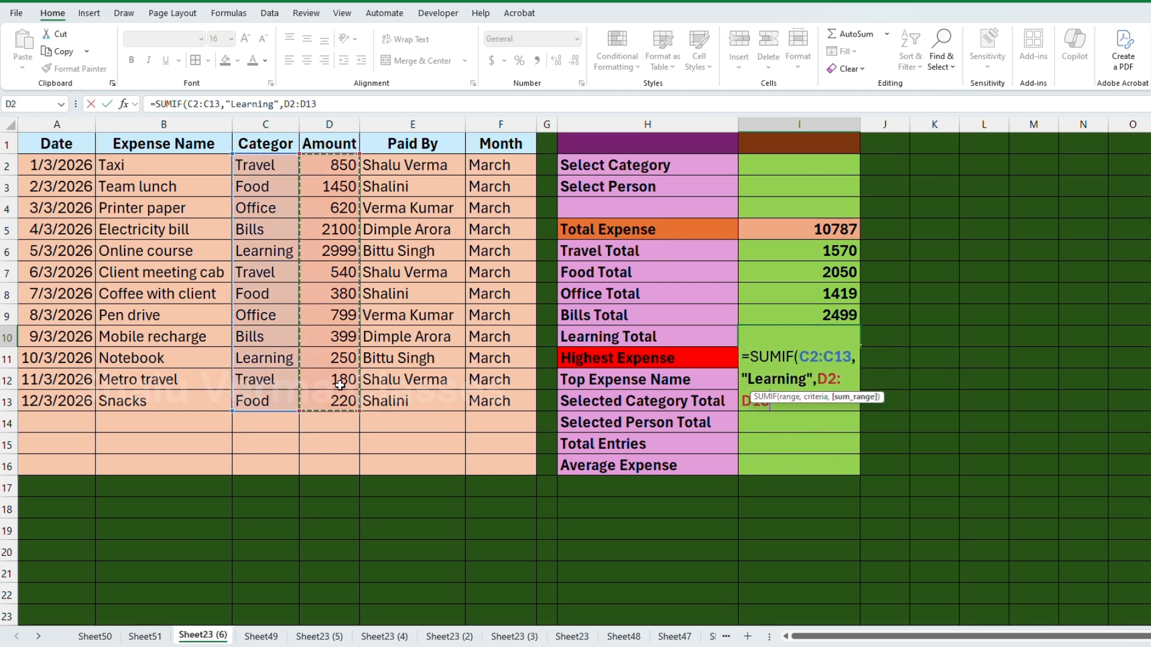
{"action": "type", "text": ")"}
{"action": "key", "text": "Return"}
Calculate the Highest Expense in cell I11 with the formula =MAX(D2:D13) over the Amount column
{"action": "left_click", "coordinate": [679, 365]}
{"action": "left_click", "coordinate": [765, 361]}
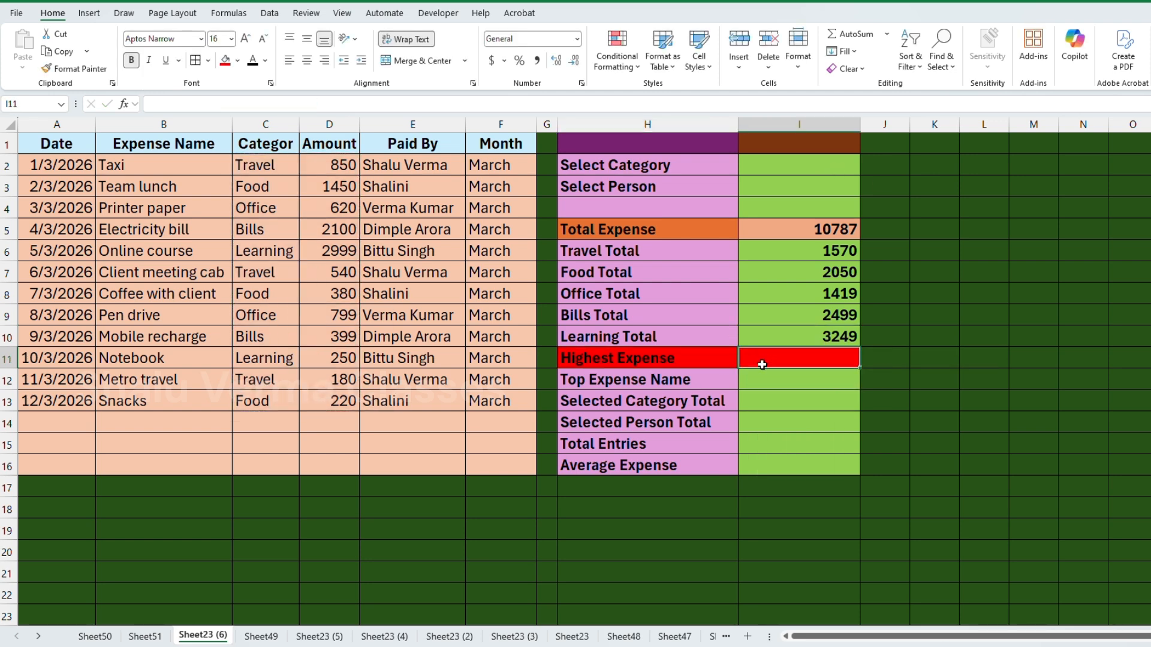
{"action": "type", "text": "=max"}
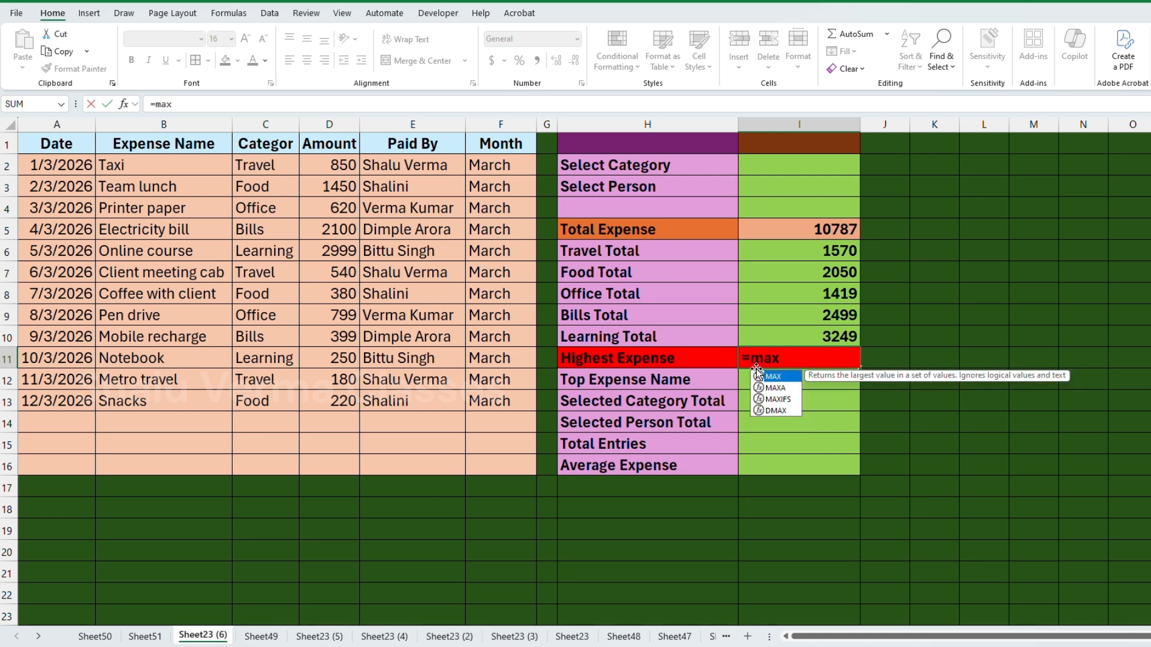
{"action": "key", "text": "Tab"}
{"action": "left_click_drag", "start_coordinate": [336, 163], "coordinate": [333, 394]}
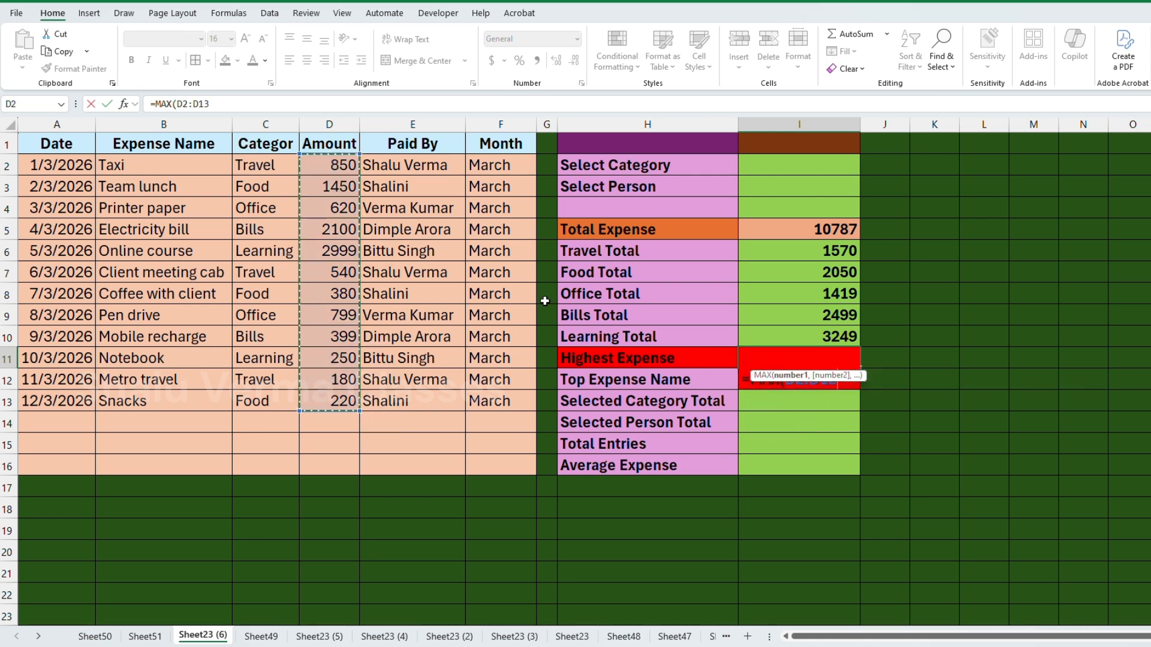
{"action": "key", "text": "Return"}
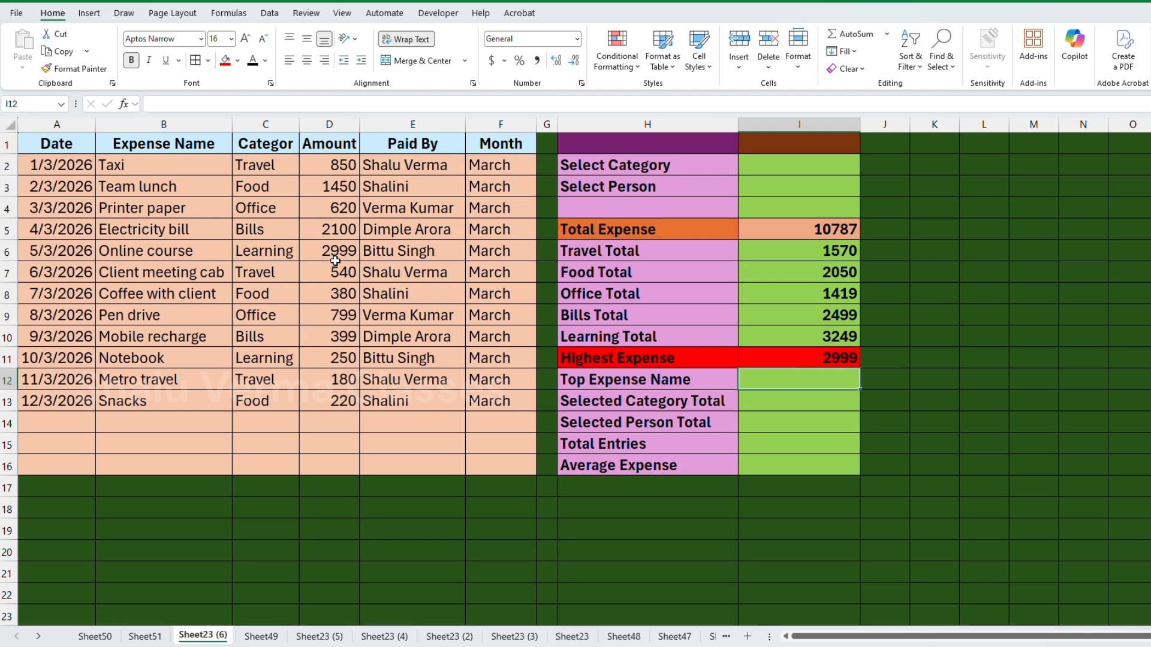
Return the Top Expense Name in cell I12 with =XLOOKUP(MAX(D2:D13),D2:D13,B2:B13) and check it against the matching table row
{"action": "left_click", "coordinate": [642, 383]}
{"action": "left_click", "coordinate": [791, 383]}
{"action": "type", "text": "=xloo"}
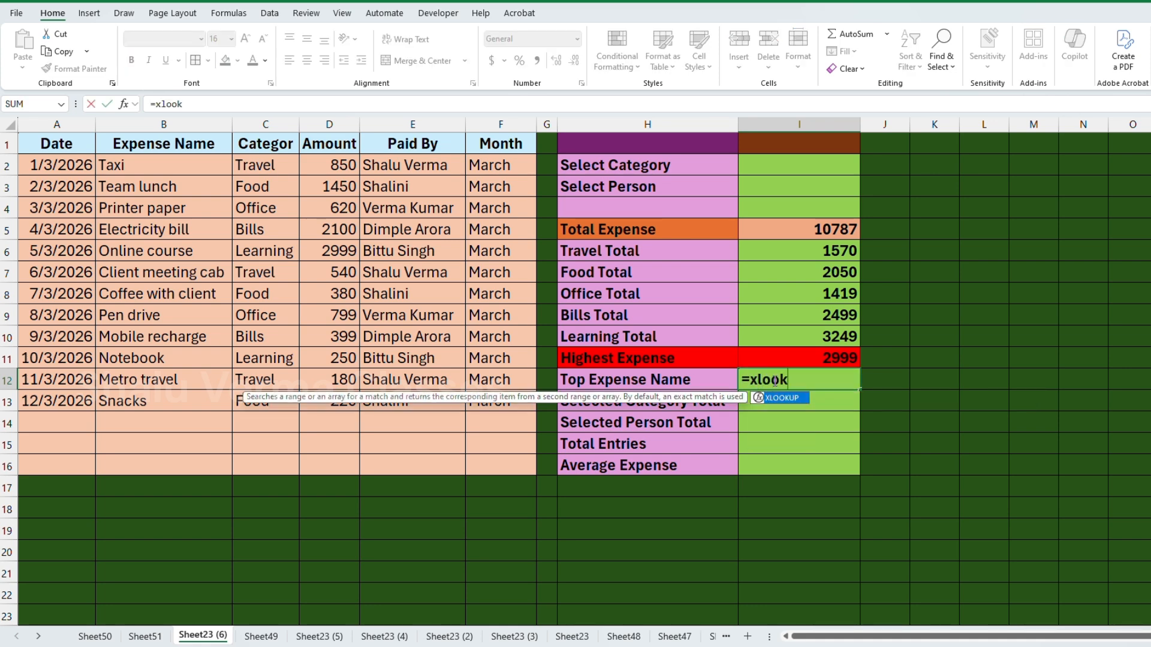
{"action": "type", "text": "k"}
{"action": "key", "text": "Tab"}
{"action": "type", "text": "max"}
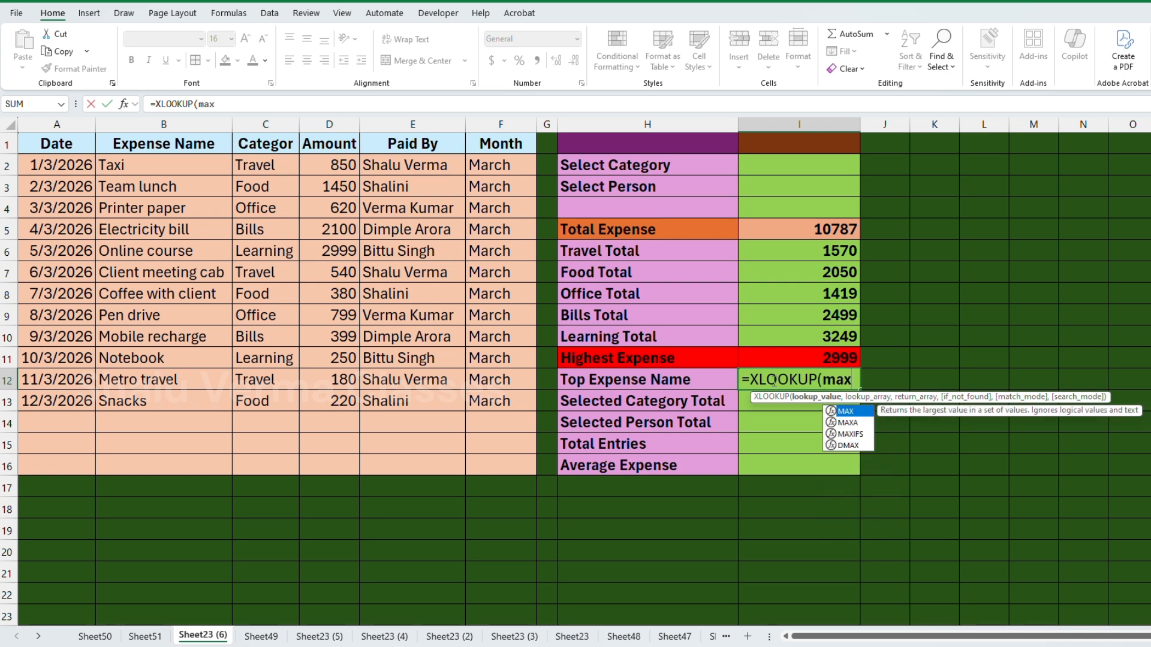
{"action": "key", "text": "Tab"}
{"action": "left_click_drag", "start_coordinate": [337, 165], "coordinate": [337, 394]}
{"action": "type", "text": "),"}
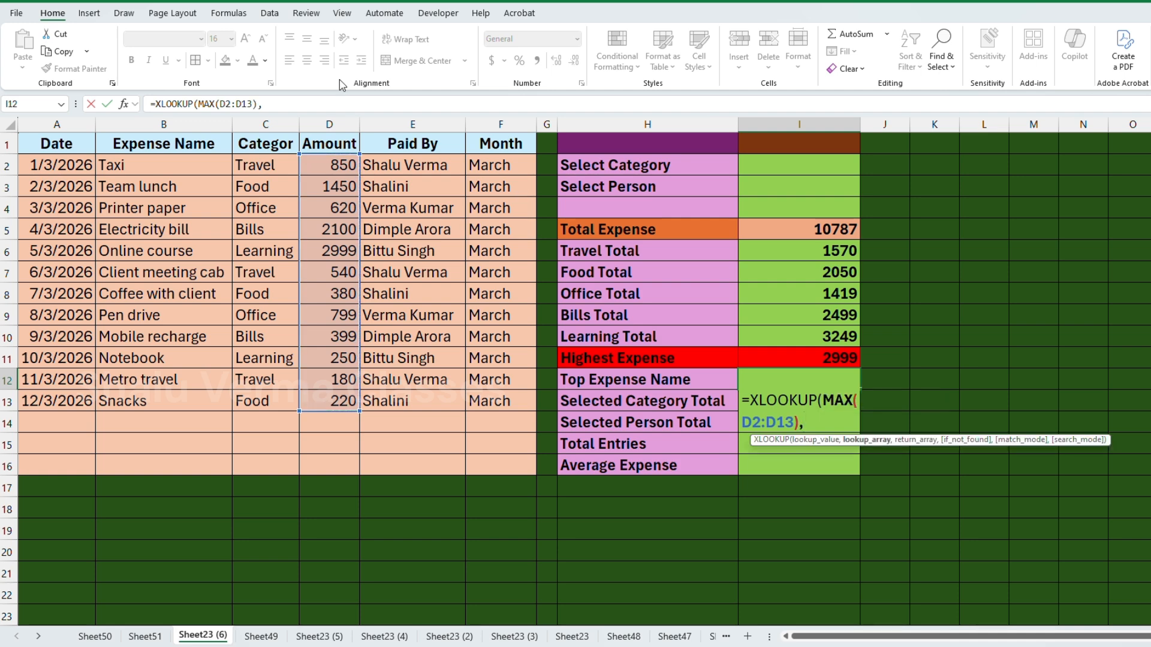
{"action": "left_click_drag", "start_coordinate": [325, 161], "coordinate": [332, 394]}
{"action": "type", "text": ","}
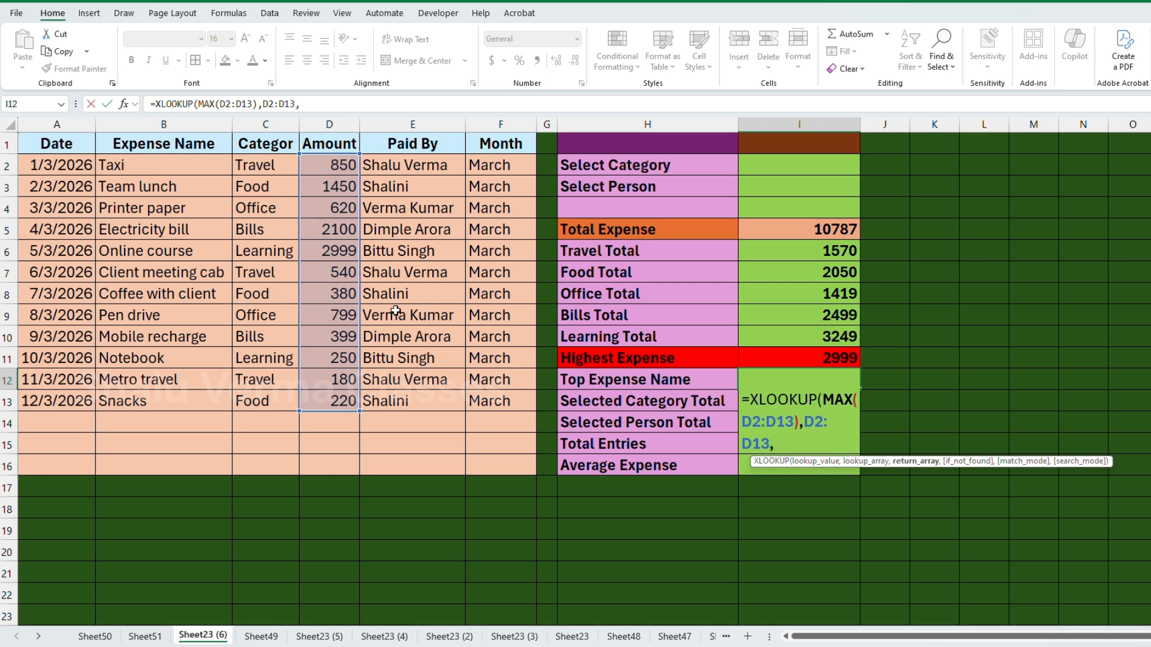
{"action": "left_click_drag", "start_coordinate": [156, 164], "coordinate": [155, 398]}
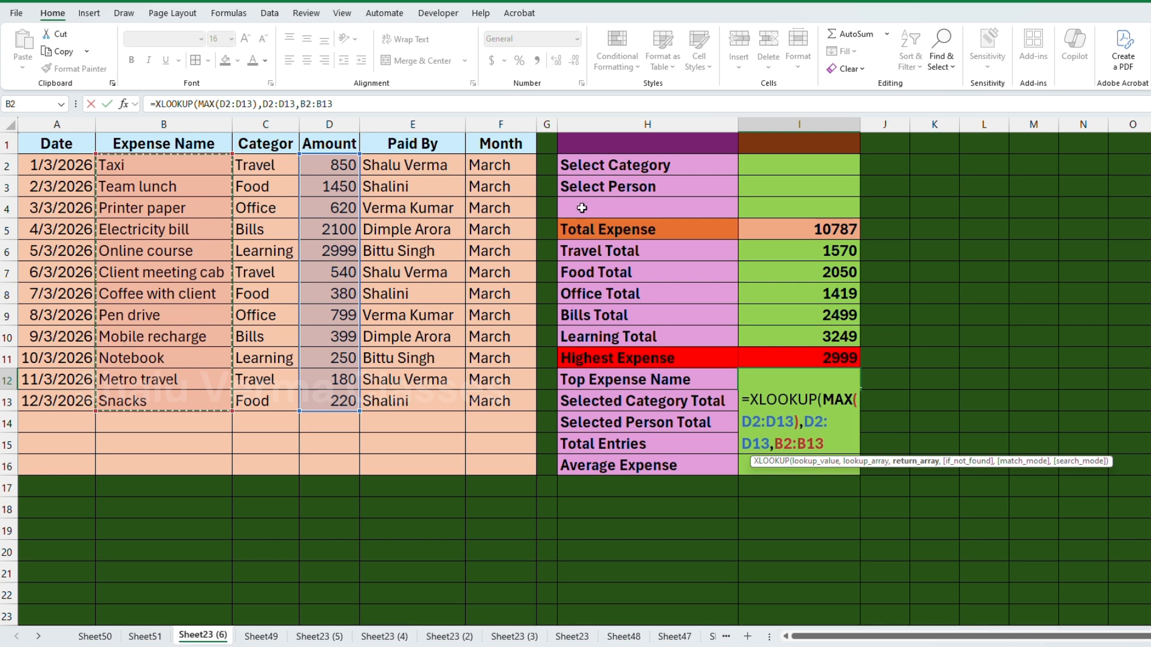
{"action": "key", "text": "Return"}
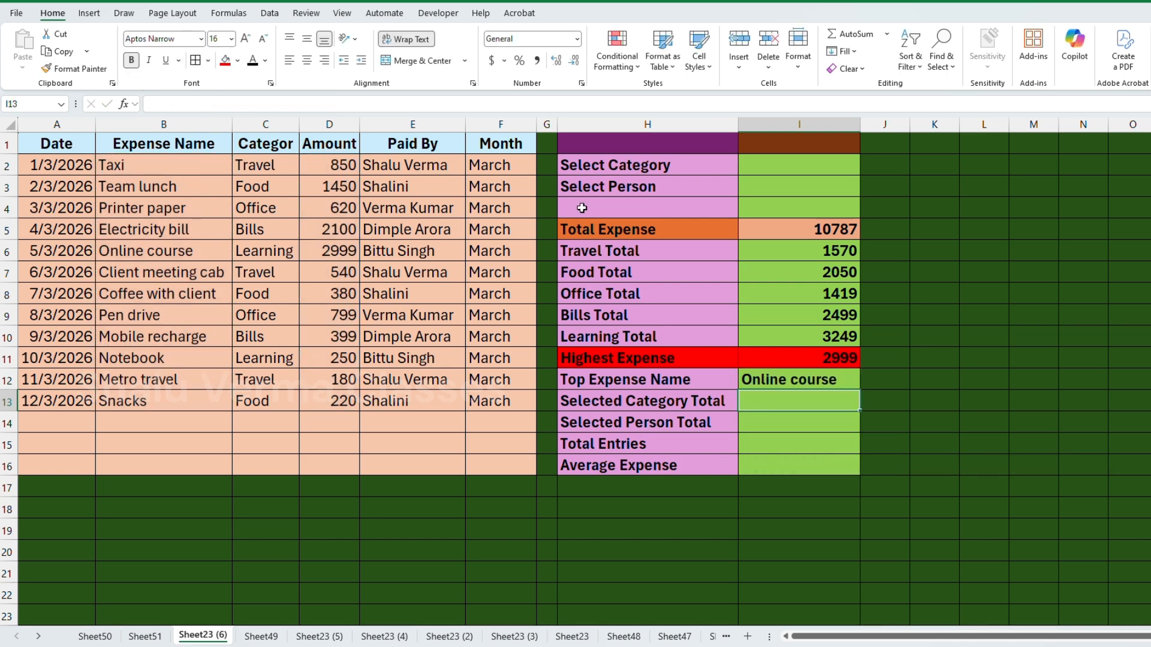
{"action": "left_click", "coordinate": [774, 379]}
{"action": "left_click_drag", "start_coordinate": [144, 252], "coordinate": [325, 255]}
Add a data validation list to the Select Category cell I2 with the source =$C$2:$C$13
{"action": "left_click", "coordinate": [753, 167]}
{"action": "left_click", "coordinate": [271, 13]}
{"action": "left_click", "coordinate": [903, 66]}
{"action": "left_click", "coordinate": [927, 84]}
{"action": "left_click_drag", "start_coordinate": [542, 180], "coordinate": [464, 275]}
{"action": "left_click", "coordinate": [112, 360]}
{"action": "left_click", "coordinate": [96, 397]}
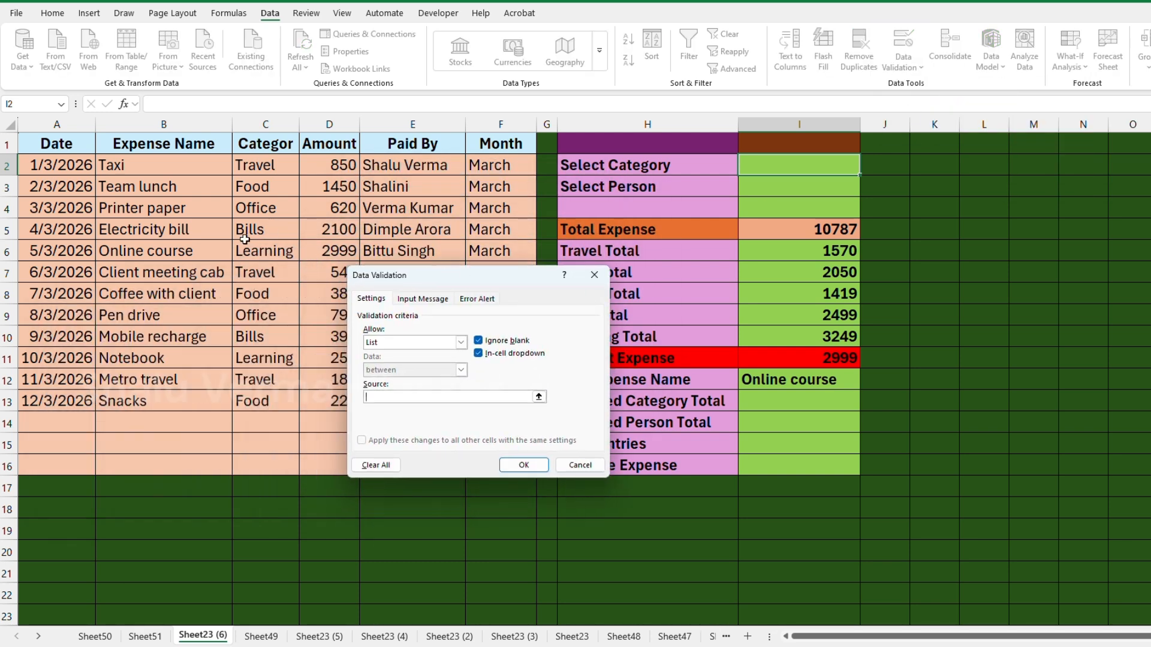
{"action": "left_click_drag", "start_coordinate": [276, 169], "coordinate": [279, 399]}
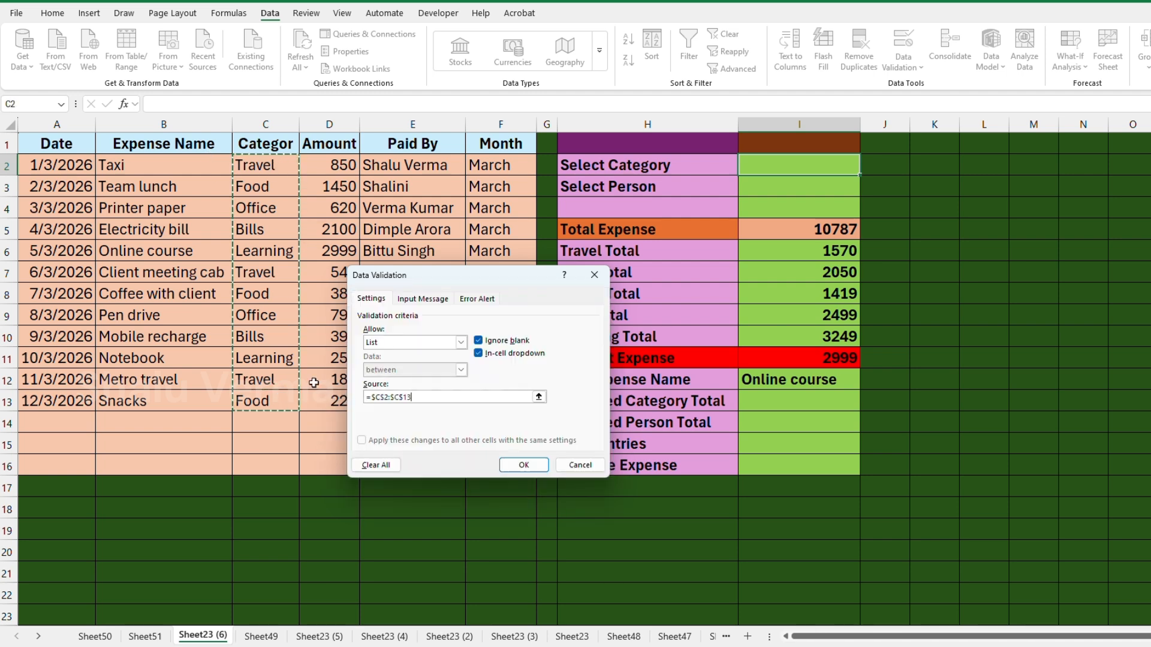
{"action": "left_click", "coordinate": [523, 465]}
Add a data validation list to the Select Person cell I3, using the Paid By cells E2:E13 as its source
{"action": "left_click", "coordinate": [658, 187]}
{"action": "left_click", "coordinate": [816, 193]}
{"action": "left_click", "coordinate": [903, 45]}
{"action": "left_click", "coordinate": [89, 376]}
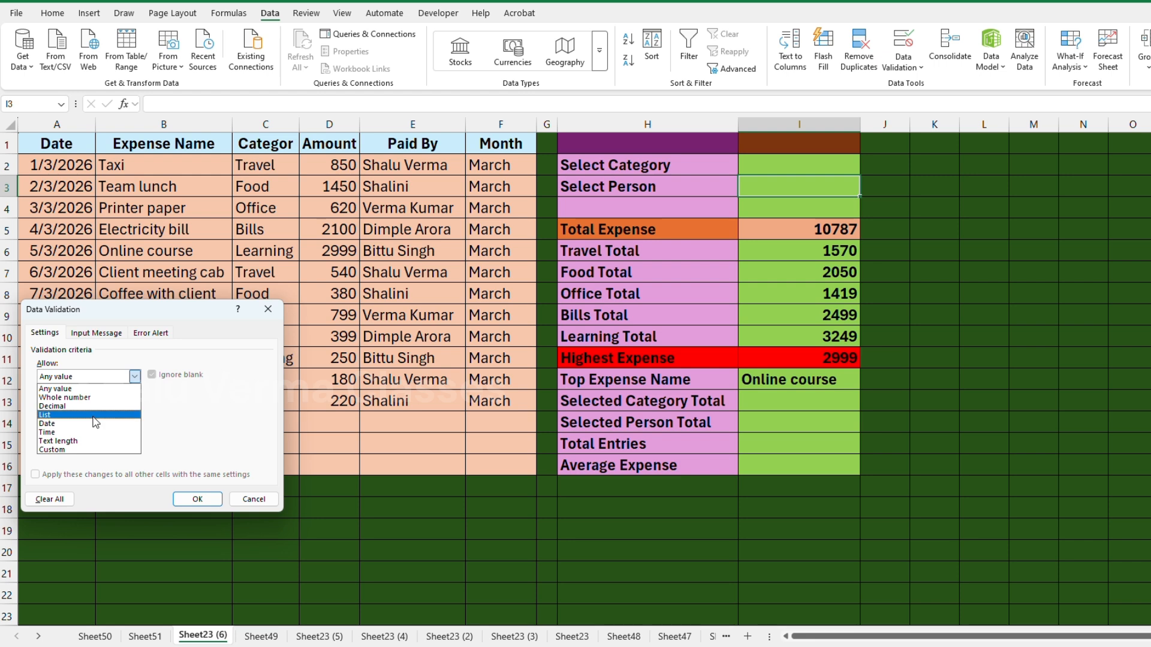
{"action": "left_click", "coordinate": [60, 415]}
{"action": "left_click_drag", "start_coordinate": [429, 165], "coordinate": [425, 400]}
{"action": "left_click", "coordinate": [197, 499]}
Check the choices offered by the Select Category and Select Person dropdown lists in I2 and I3
{"action": "left_click", "coordinate": [842, 166]}
{"action": "left_click", "coordinate": [866, 170]}
{"action": "left_click", "coordinate": [834, 163]}
{"action": "left_click", "coordinate": [839, 185]}
{"action": "left_click", "coordinate": [867, 192]}
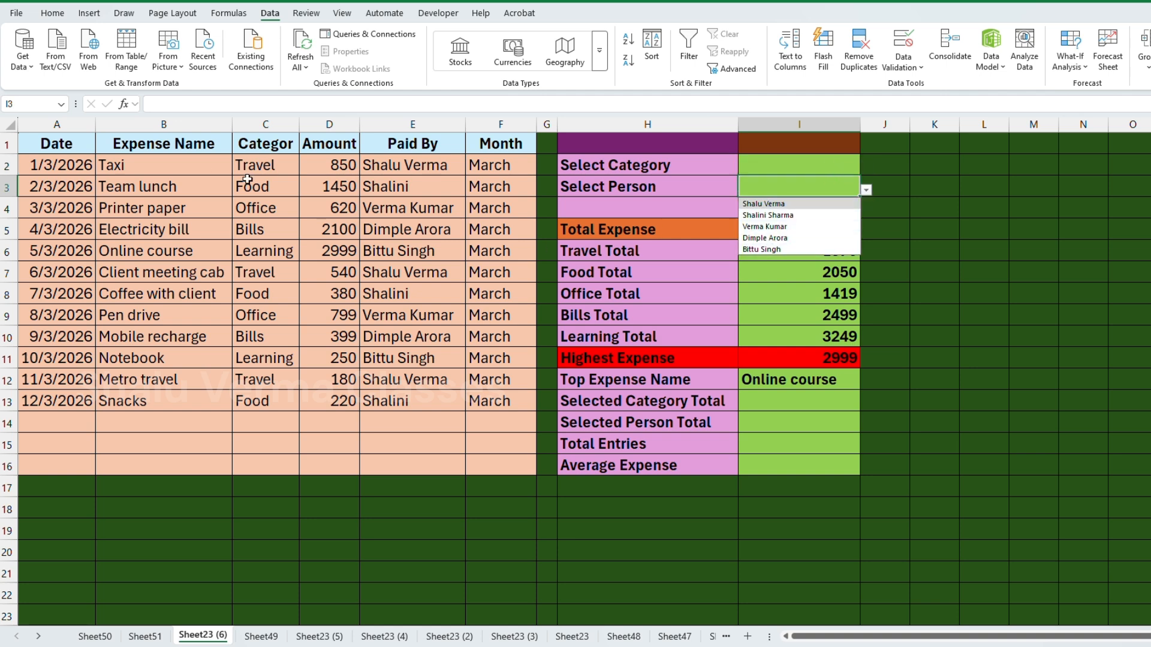
{"action": "left_click", "coordinate": [848, 180]}
Calculate the Selected Category Total in cell I13 with the formula =SUMIF(C2:C13,I2,D2:D13)
{"action": "left_click", "coordinate": [800, 404]}
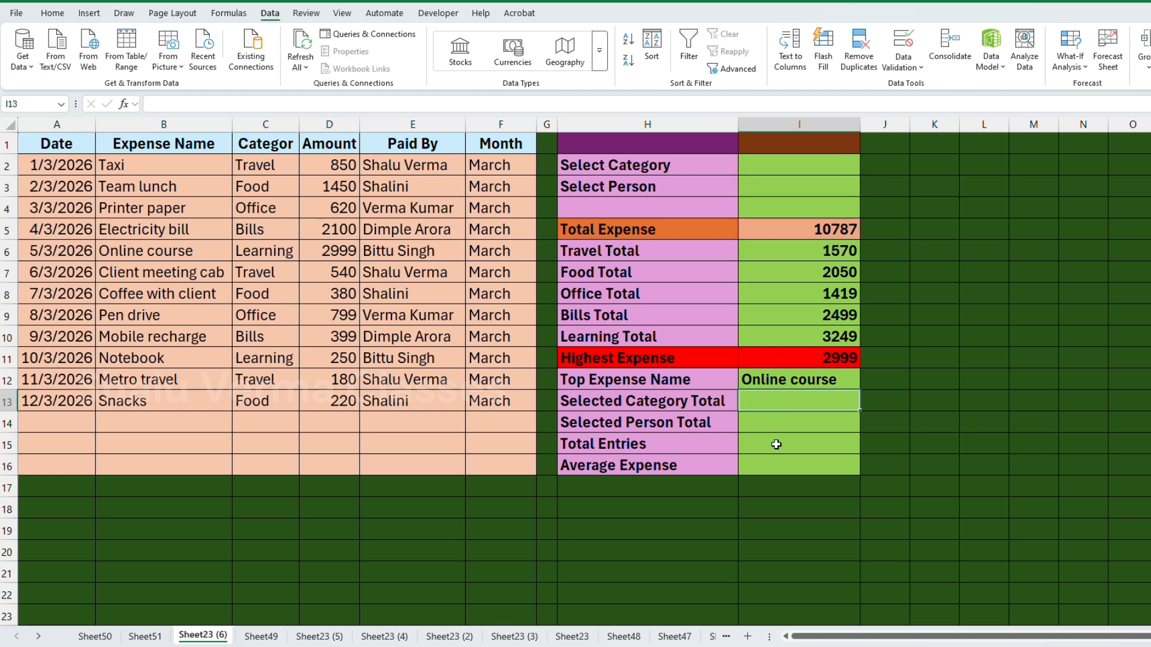
{"action": "type", "text": "=sumif("}
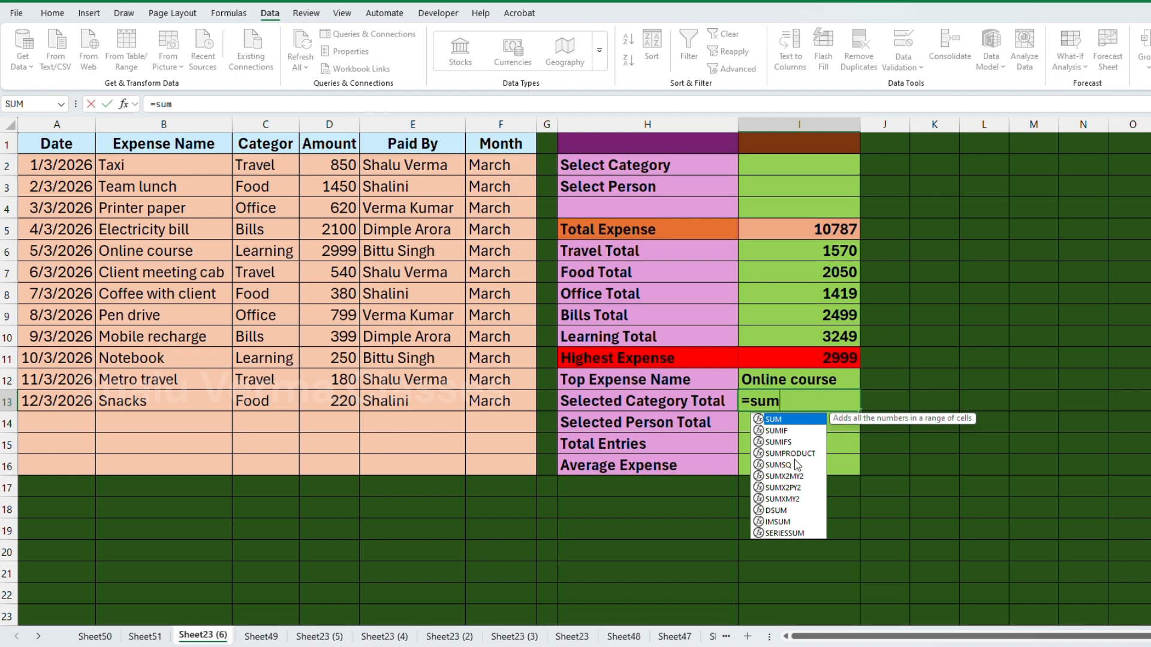
{"action": "left_click_drag", "start_coordinate": [255, 162], "coordinate": [267, 395]}
{"action": "type", "text": ","}
{"action": "left_click", "coordinate": [799, 170]}
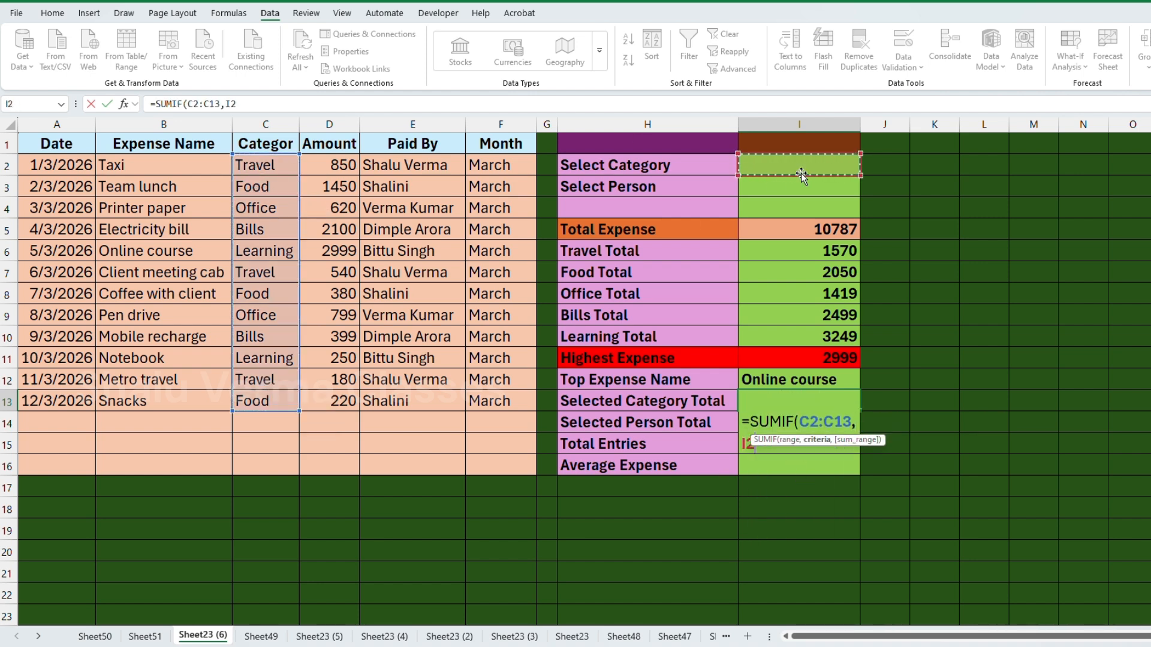
{"action": "type", "text": ","}
{"action": "left_click_drag", "start_coordinate": [337, 165], "coordinate": [340, 404]}
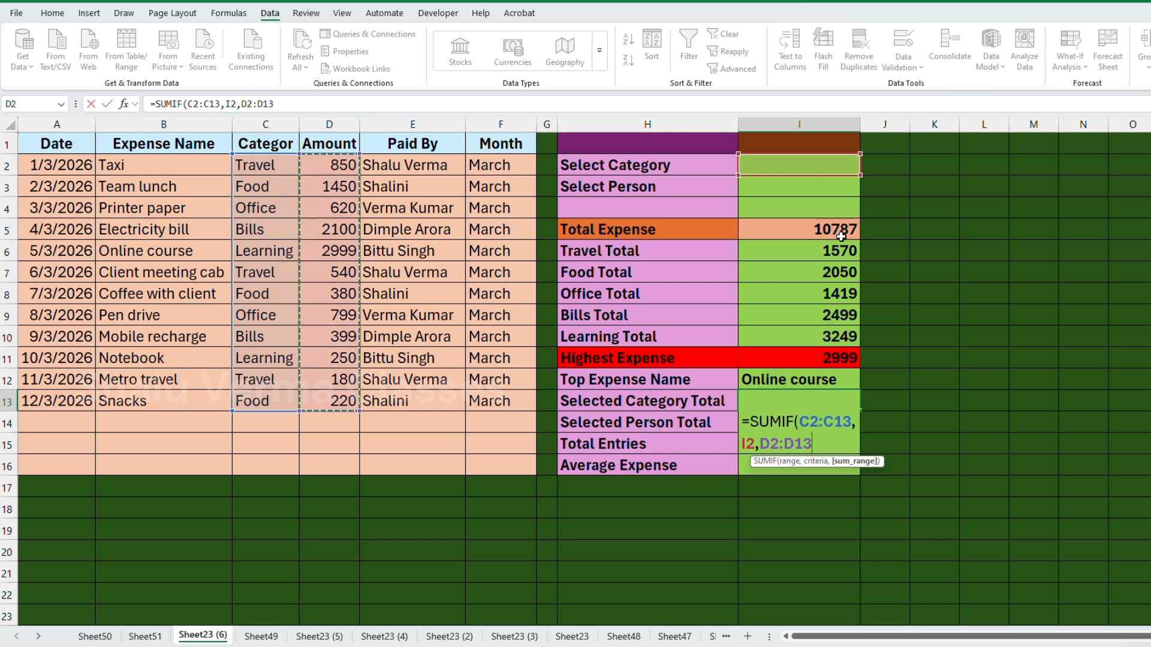
{"action": "type", "text": ")"}
{"action": "key", "text": "Return"}
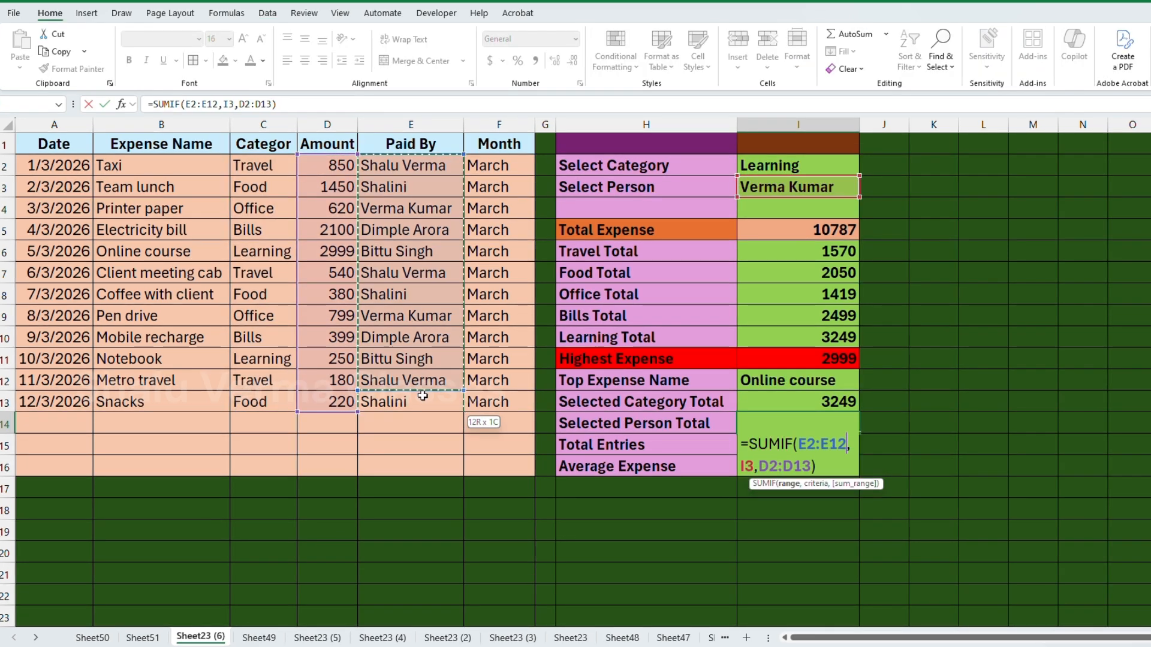
Extend the Selected Person Total formula's criteria range to E2:E13 and test it by choosing two other people in the Select Person list
{"action": "left_click_drag", "start_coordinate": [464, 399], "coordinate": [423, 397]}
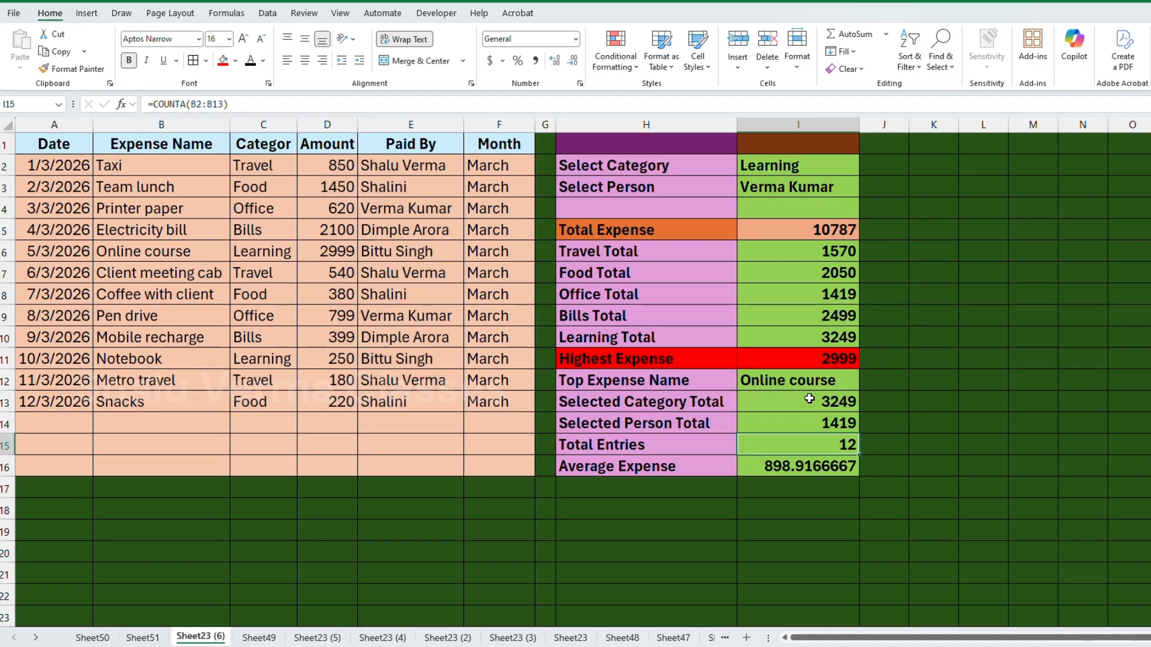
{"action": "left_click", "coordinate": [824, 190]}
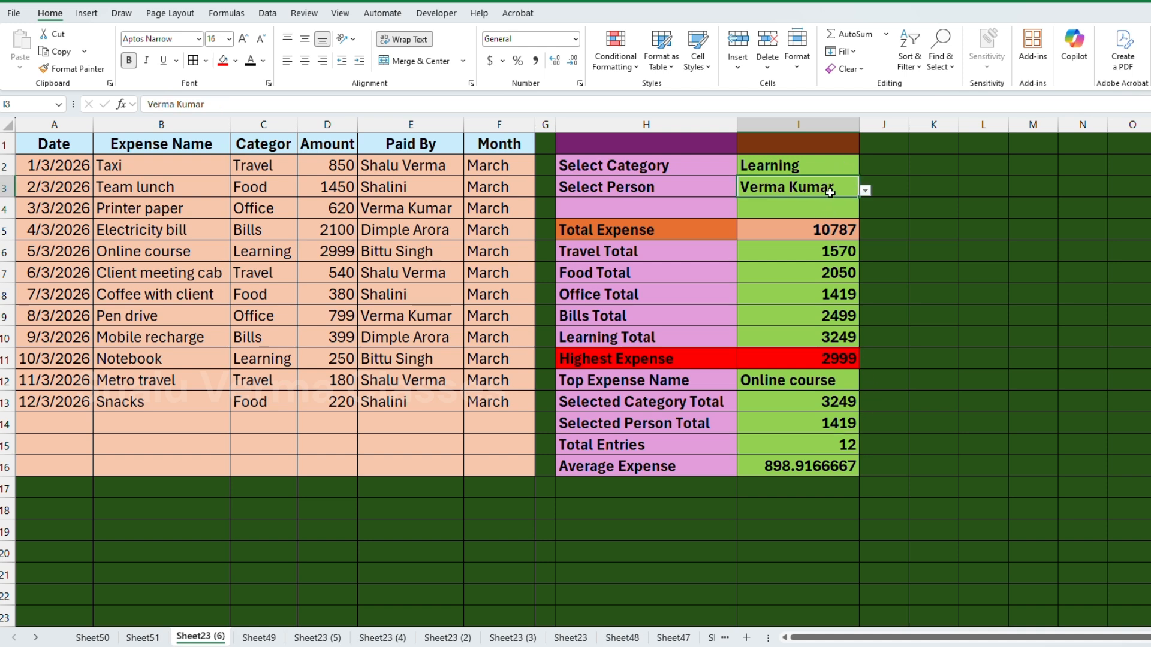
{"action": "left_click", "coordinate": [865, 190]}
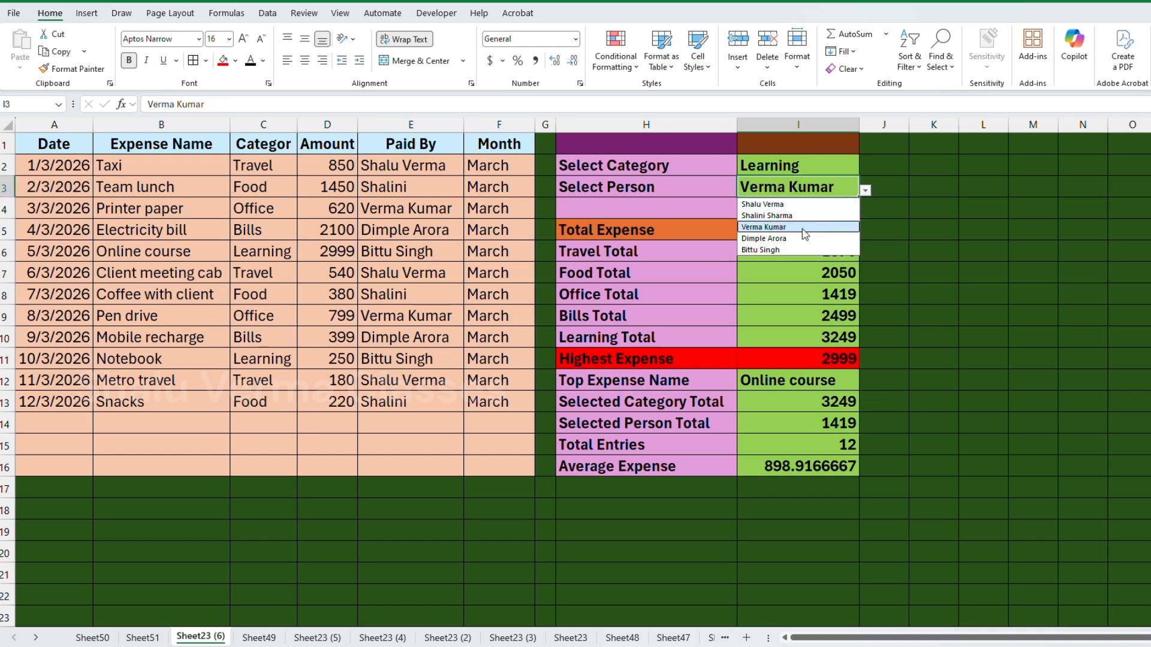
{"action": "left_click", "coordinate": [768, 250]}
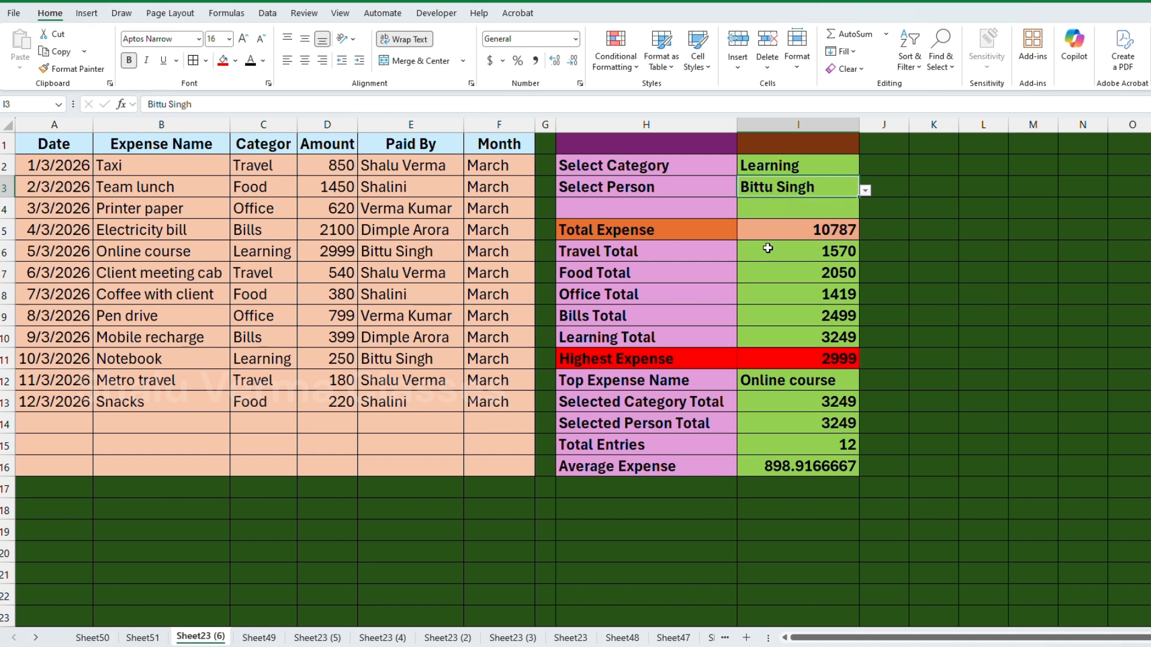
{"action": "left_click", "coordinate": [865, 190]}
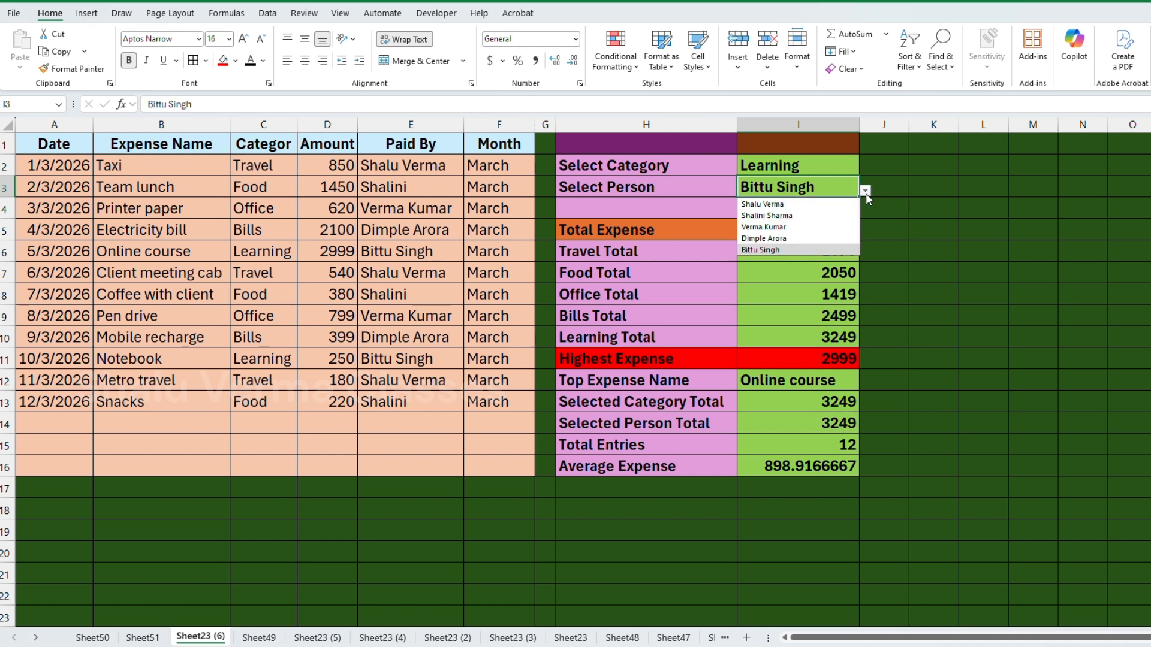
{"action": "left_click", "coordinate": [773, 216]}
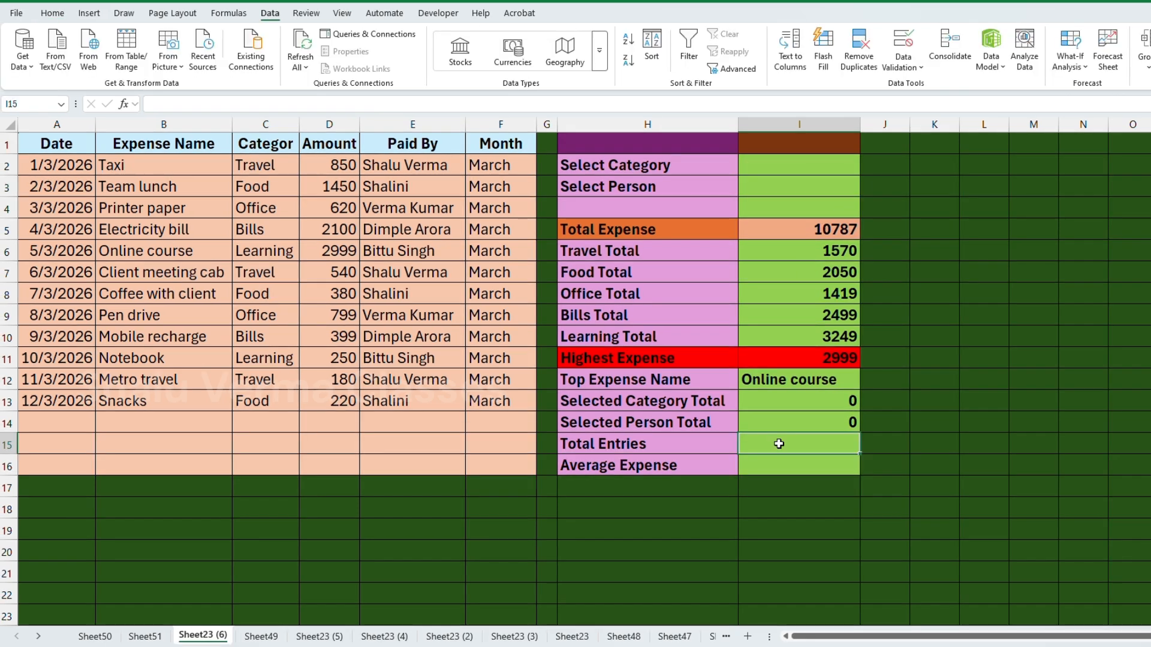
Calculate Total Entries in cell I15 with =COUNTA(B2:B13), counting the expense names
{"action": "type", "text": "=counta"}
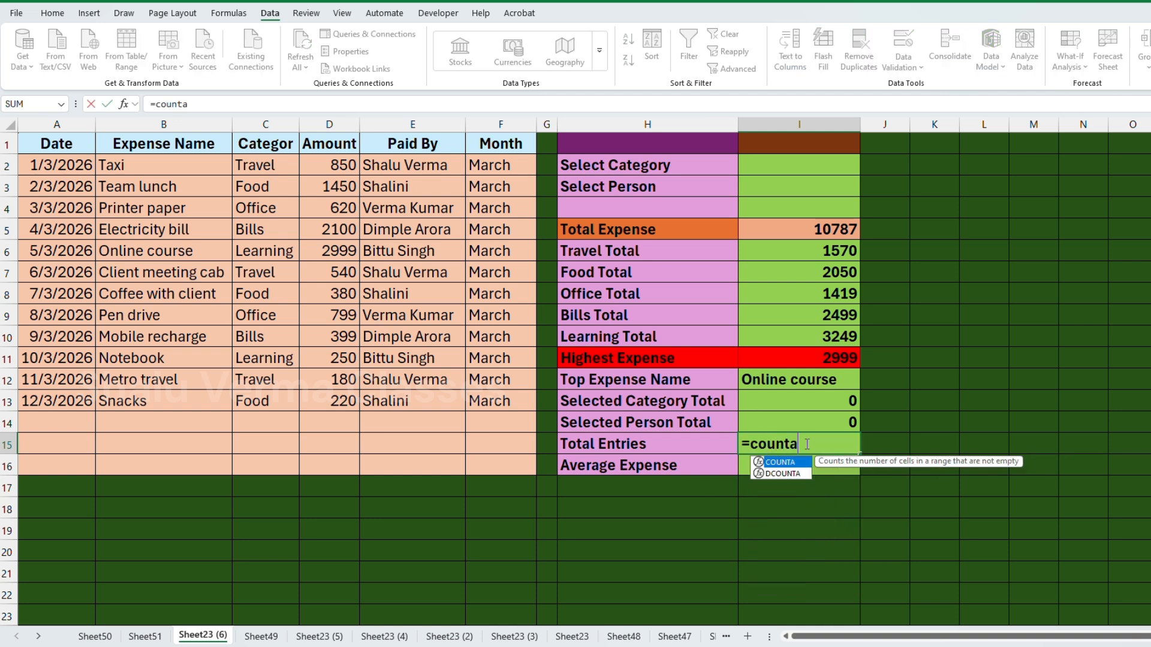
{"action": "key", "text": "Tab"}
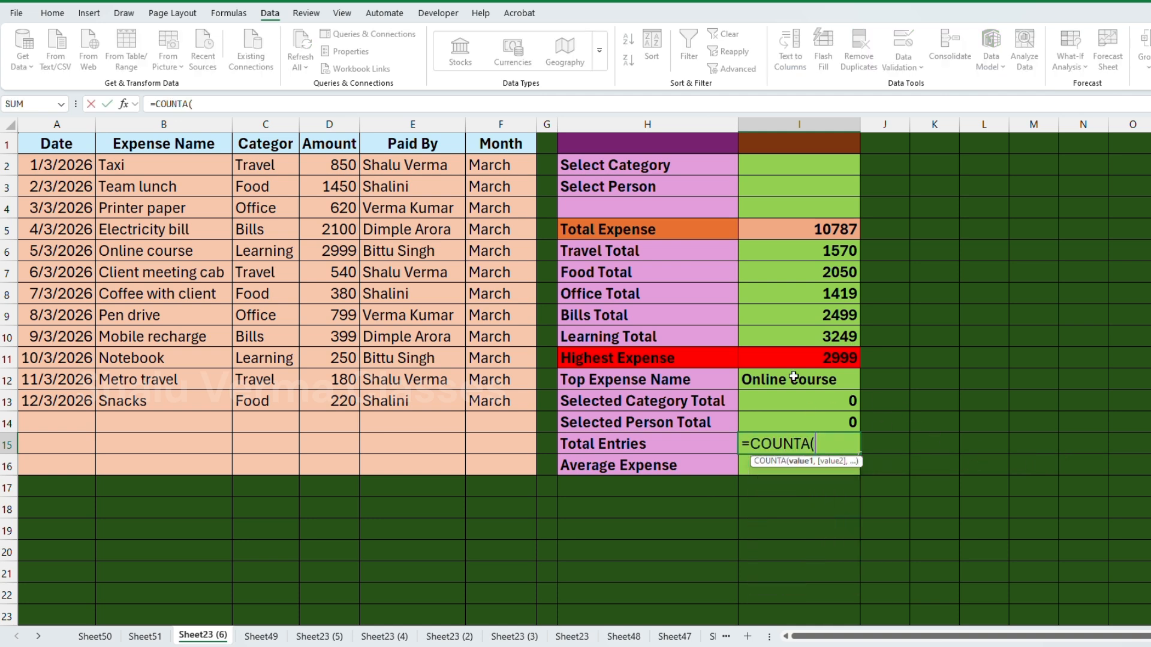
{"action": "left_click_drag", "start_coordinate": [131, 163], "coordinate": [180, 401]}
{"action": "type", "text": ")"}
{"action": "key", "text": "Return"}
{"action": "left_click", "coordinate": [171, 165]}
{"action": "left_click_drag", "start_coordinate": [171, 164], "coordinate": [169, 400]}
Calculate Average Expense in cell I16 with the formula =AVERAGE(D2:D13)
{"action": "left_click", "coordinate": [797, 465]}
{"action": "type", "text": "=avera"}
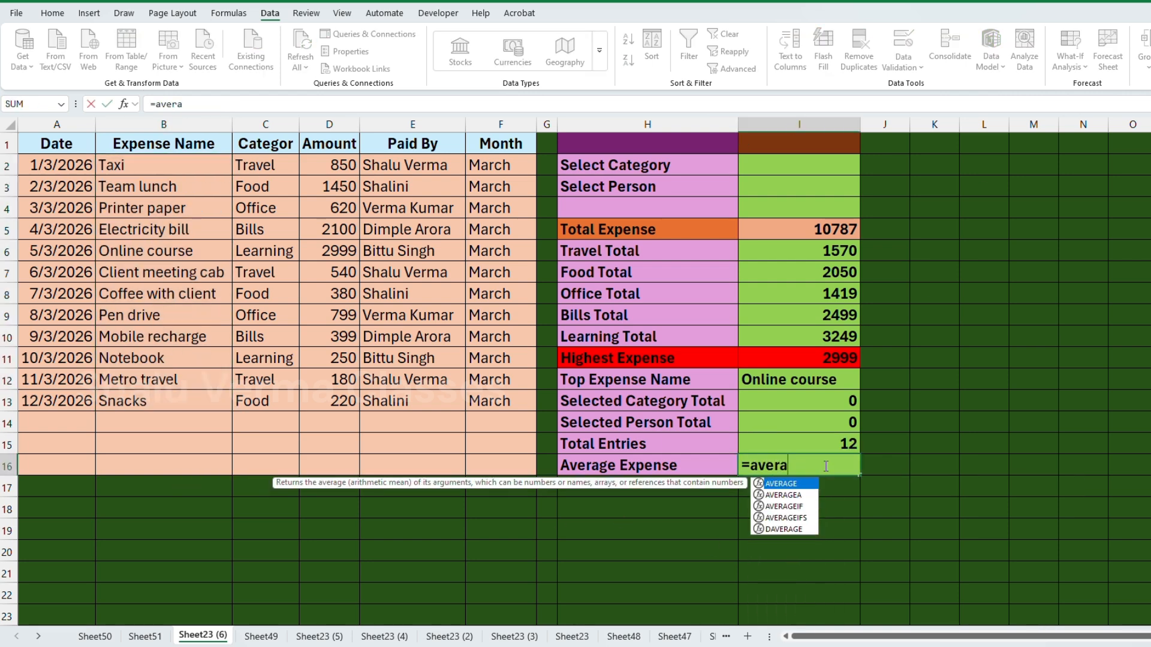
{"action": "key", "text": "Tab"}
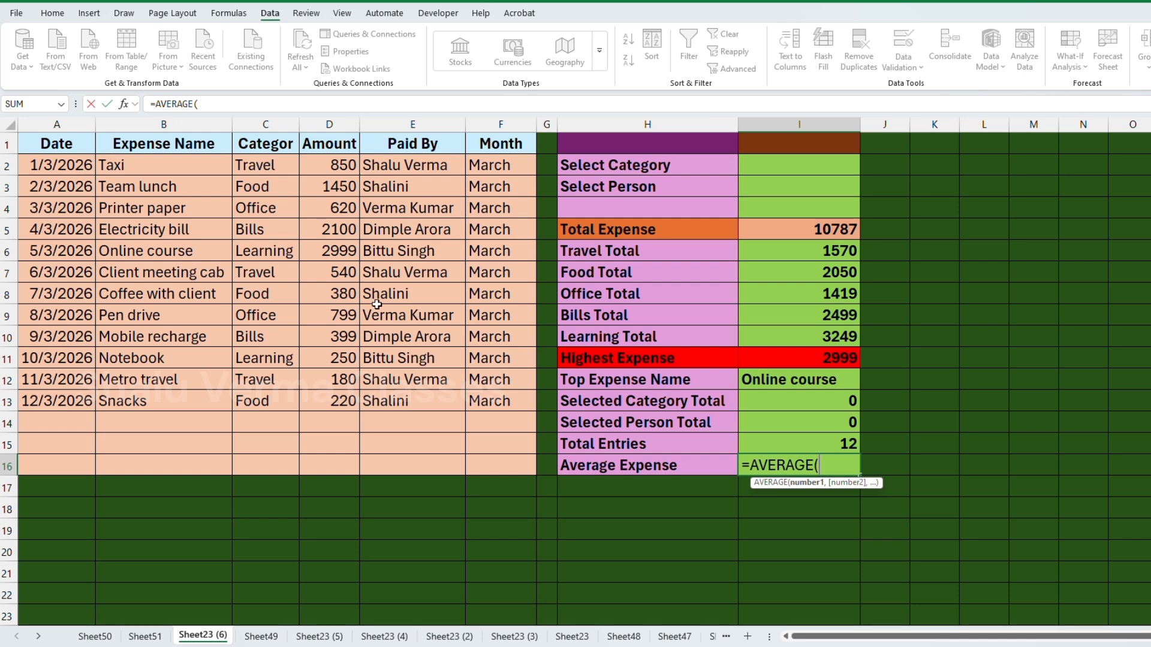
{"action": "left_click_drag", "start_coordinate": [323, 160], "coordinate": [314, 399]}
{"action": "key", "text": "Return"}
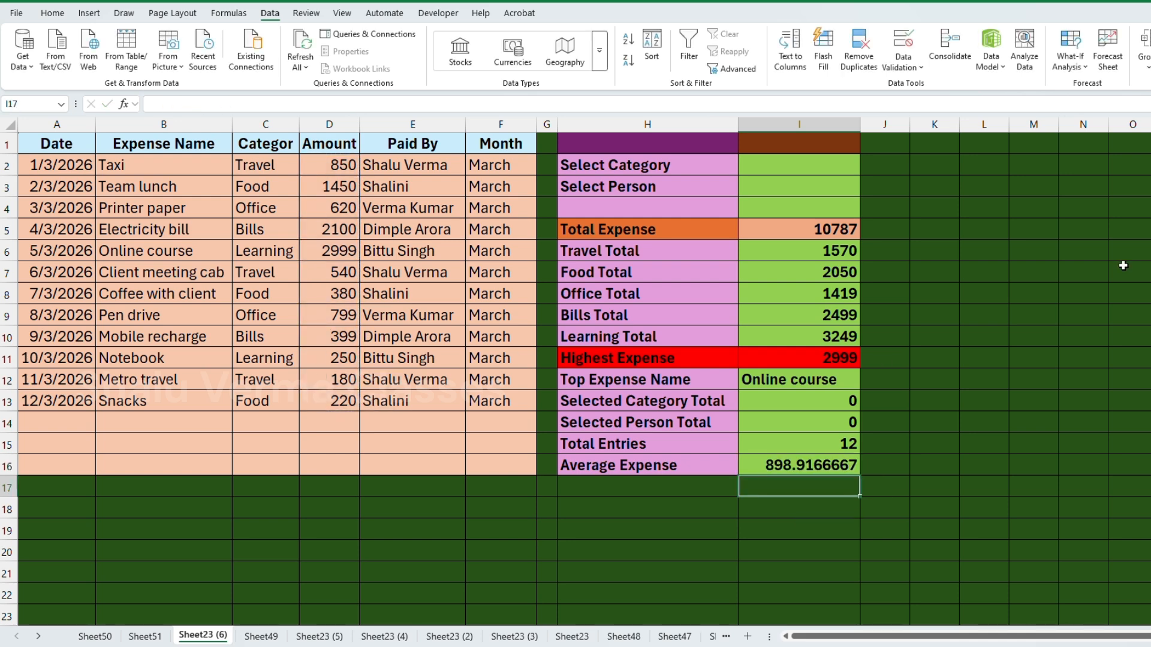
{"action": "left_click", "coordinate": [829, 468]}
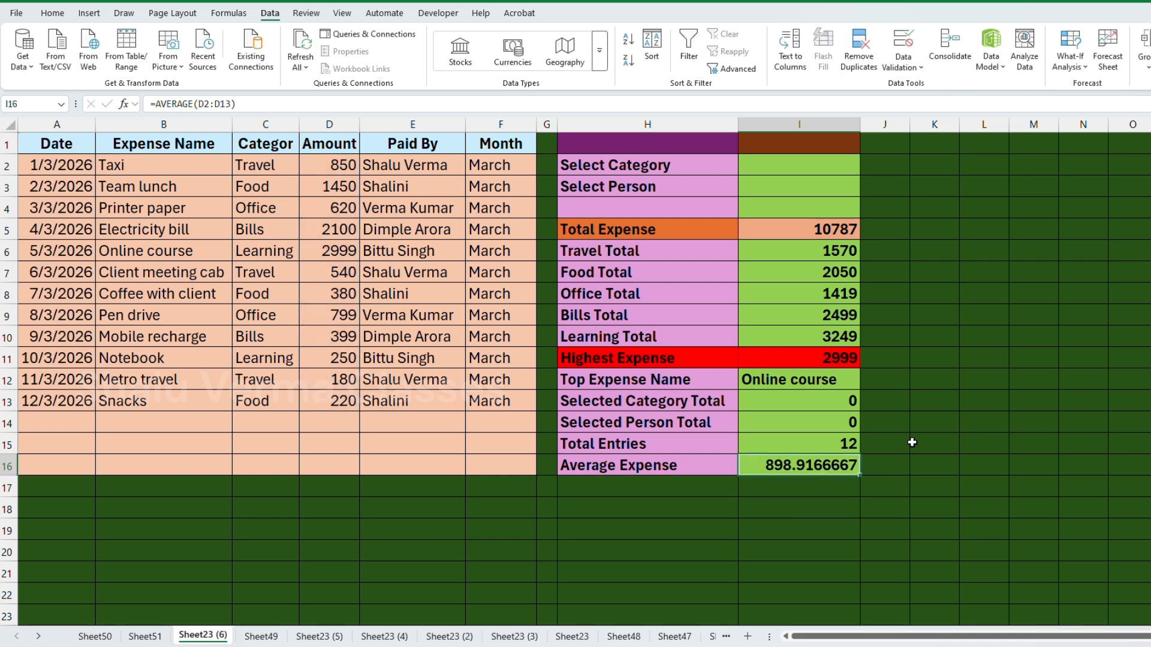
{"action": "left_click", "coordinate": [55, 15]}
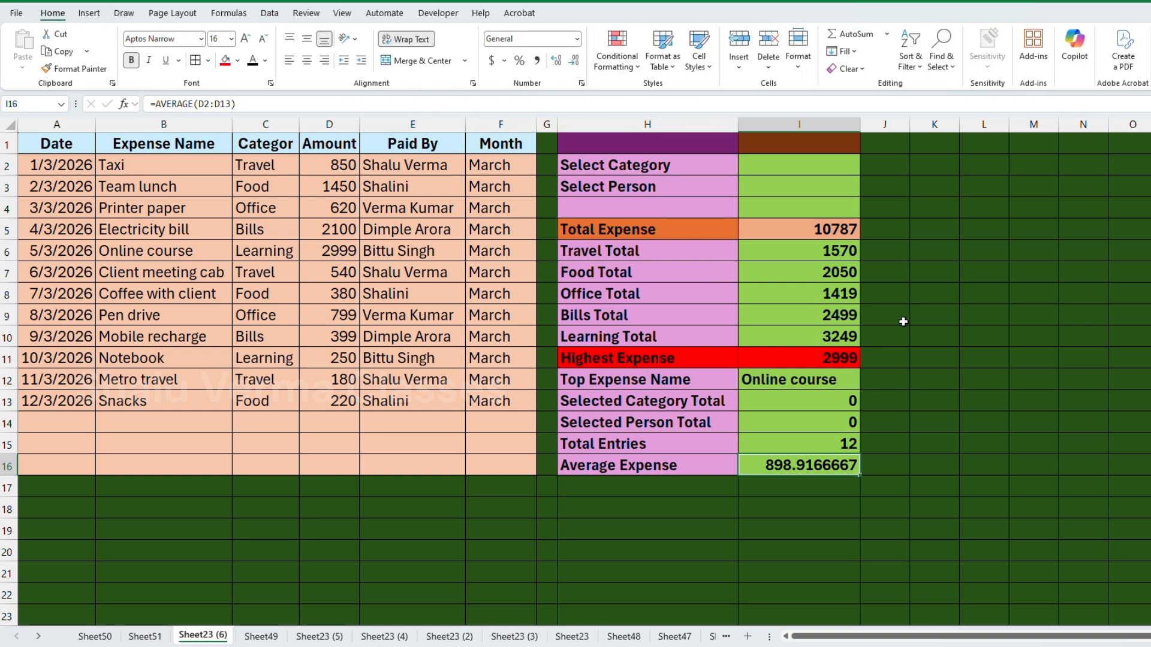
{"action": "left_click", "coordinate": [825, 232]}
{"action": "left_click", "coordinate": [825, 251]}
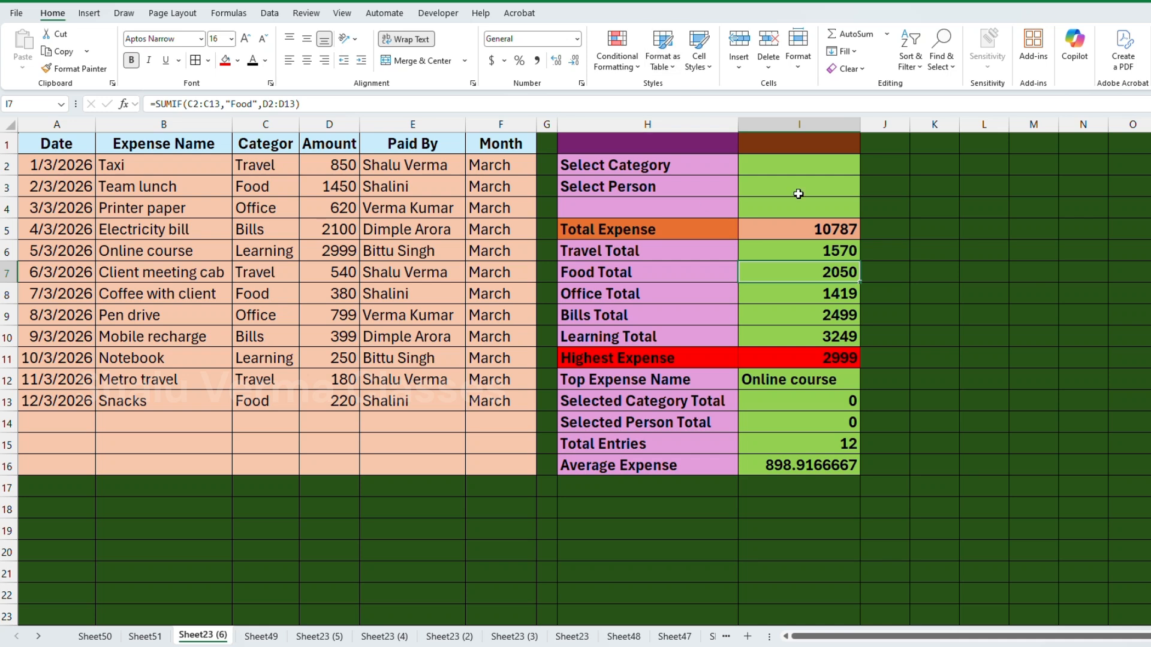
Test the Select Category list in I2 by choosing Travel, Office and Learning in turn
{"action": "left_click", "coordinate": [827, 166]}
{"action": "left_click", "coordinate": [866, 169]}
{"action": "left_click", "coordinate": [788, 184]}
{"action": "left_click", "coordinate": [868, 178]}
{"action": "left_click", "coordinate": [856, 169]}
{"action": "left_click", "coordinate": [865, 170]}
{"action": "left_click", "coordinate": [771, 205]}
{"action": "left_click", "coordinate": [867, 169]}
{"action": "left_click", "coordinate": [769, 229]}
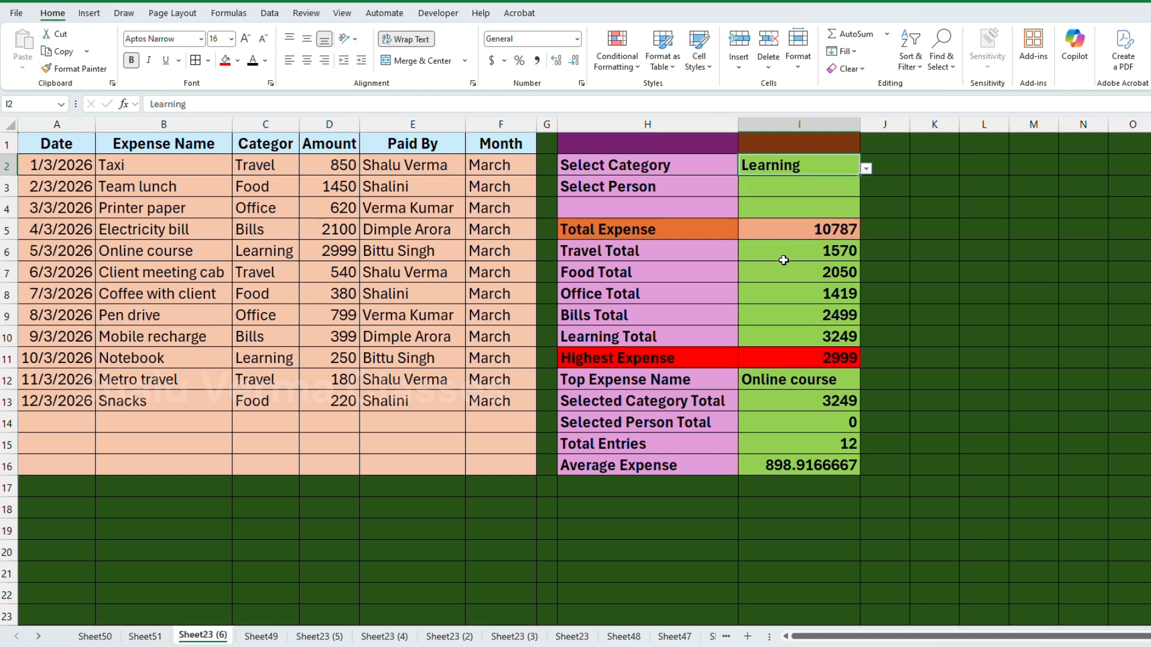
Test the Select Person list in I3 with two people and correct the Selected Person Total formula in I14 to match against the Paid By column
{"action": "left_click", "coordinate": [812, 191]}
{"action": "left_click", "coordinate": [867, 190]}
{"action": "left_click", "coordinate": [784, 215]}
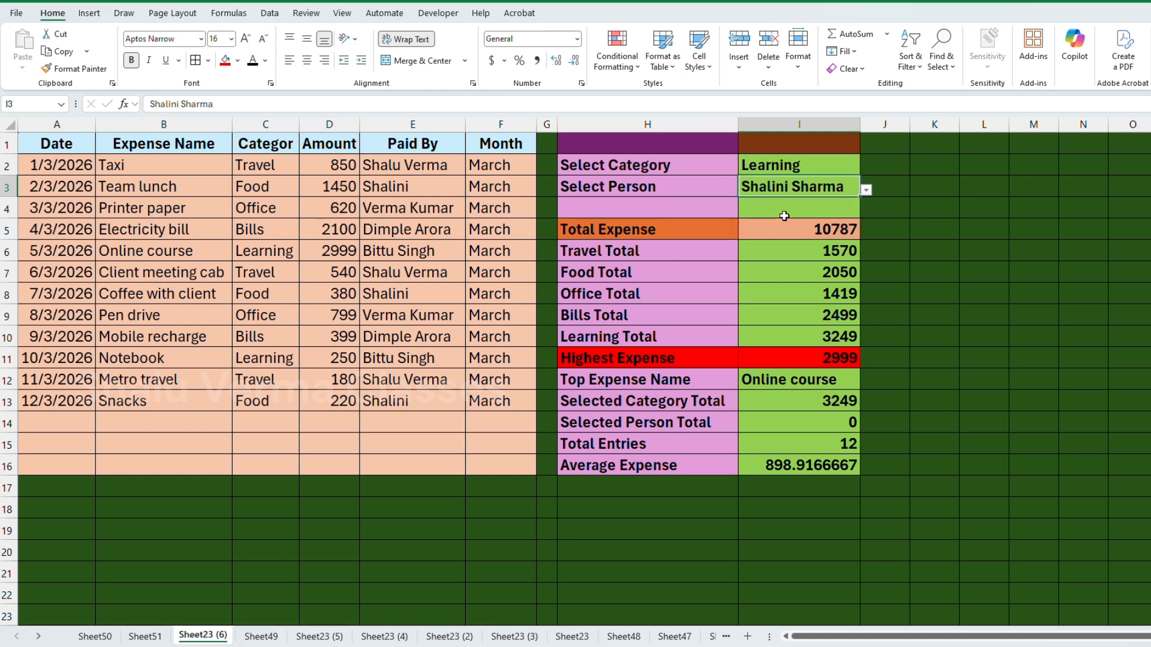
{"action": "left_click", "coordinate": [867, 190]}
{"action": "left_click", "coordinate": [804, 414]}
{"action": "left_click", "coordinate": [848, 187]}
{"action": "left_click", "coordinate": [867, 190]}
{"action": "left_click", "coordinate": [781, 237]}
{"action": "double_click", "coordinate": [792, 425]}
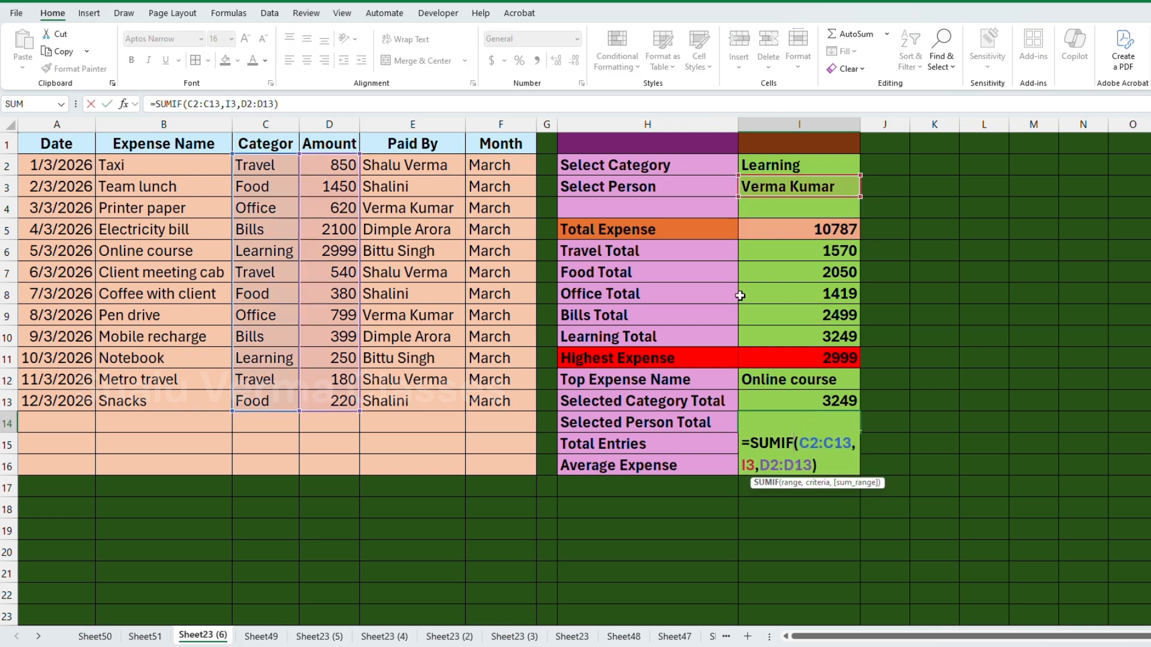
{"action": "left_click_drag", "start_coordinate": [742, 465], "coordinate": [747, 463]}
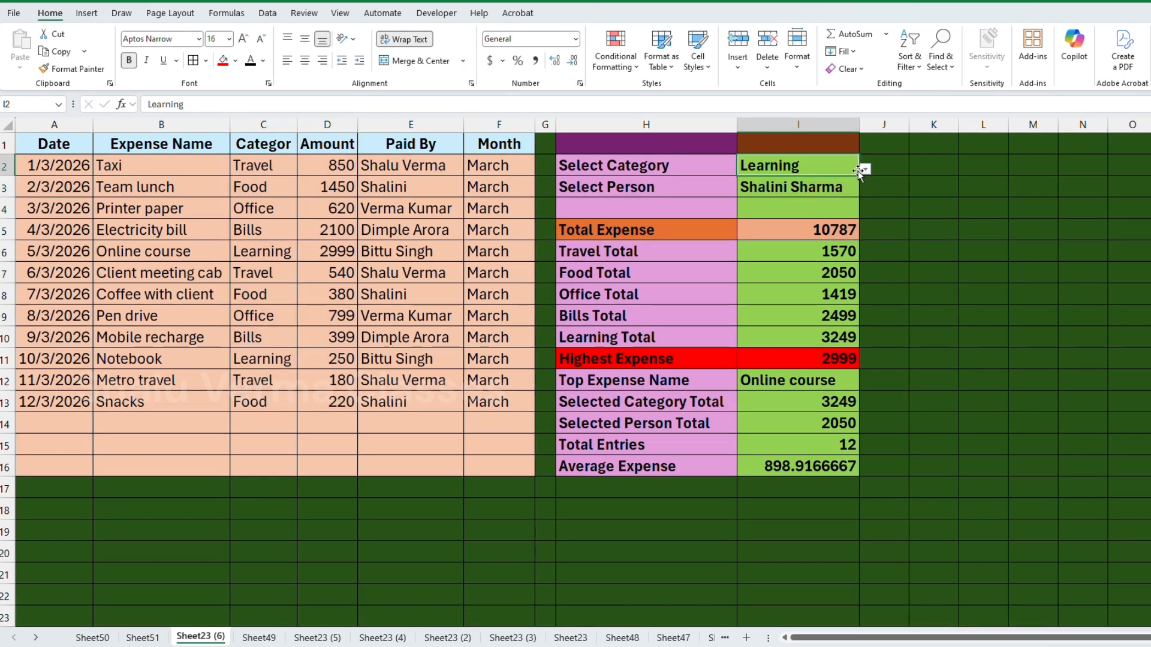
Choose Office as the selected category in I2
{"action": "left_click", "coordinate": [864, 169]}
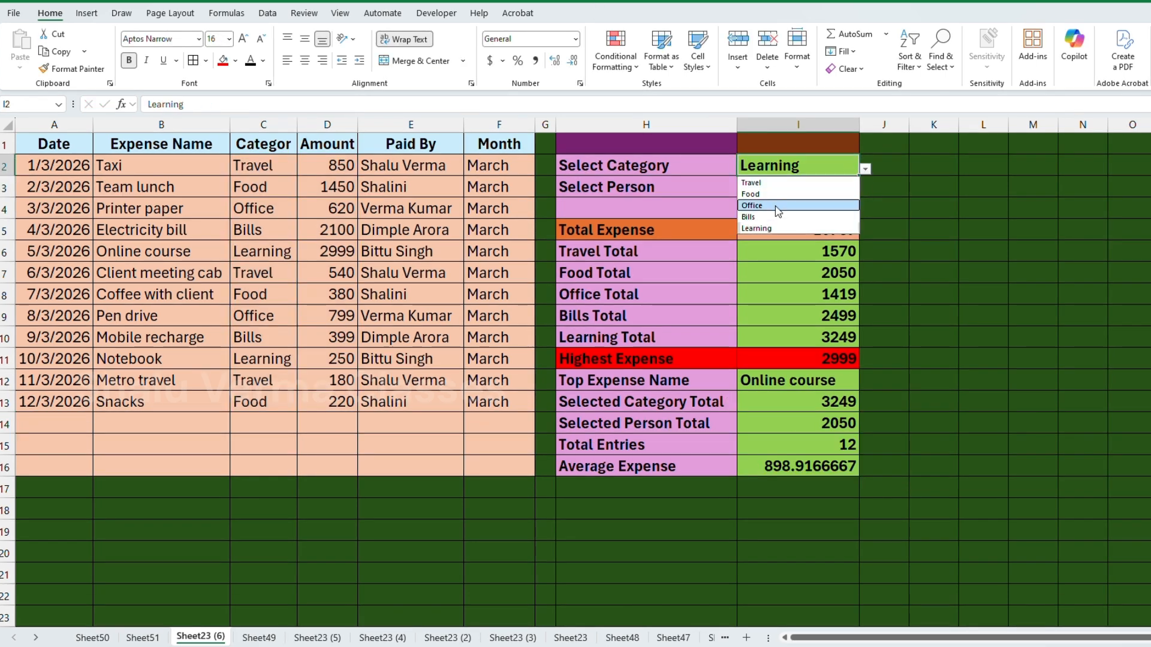
{"action": "left_click", "coordinate": [777, 205]}
{"action": "left_click", "coordinate": [793, 388]}
{"action": "left_click", "coordinate": [799, 201]}
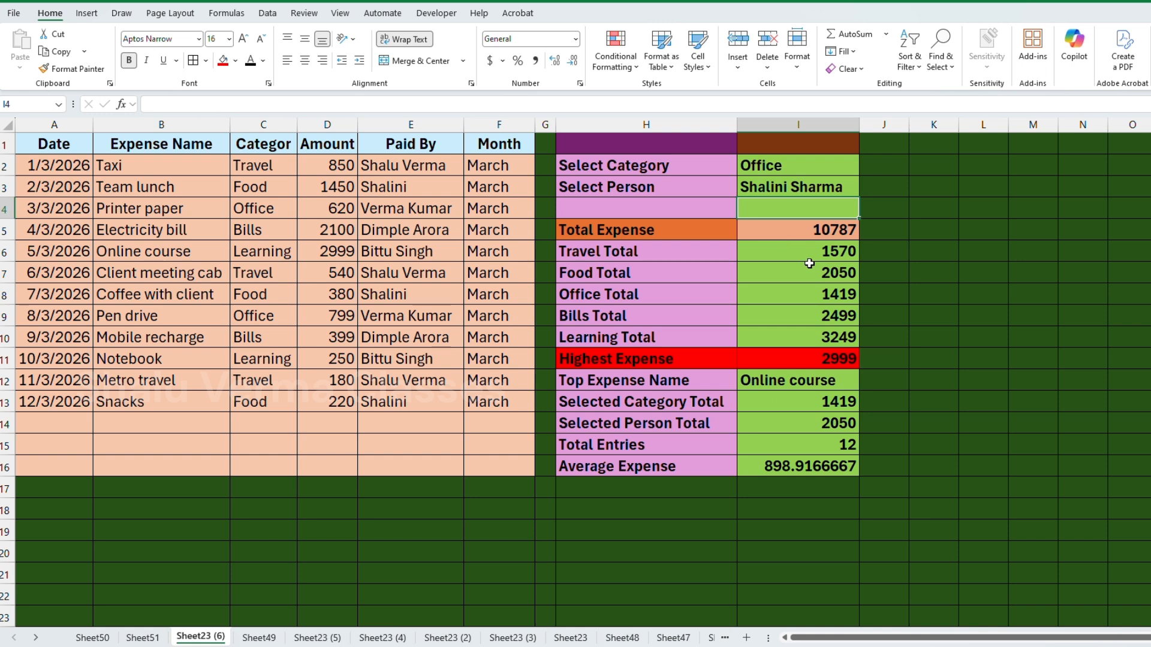
Format the totals in I5:I10 with the Accounting number format, using the INR symbol and two decimal places
{"action": "left_click_drag", "start_coordinate": [819, 233], "coordinate": [842, 339]}
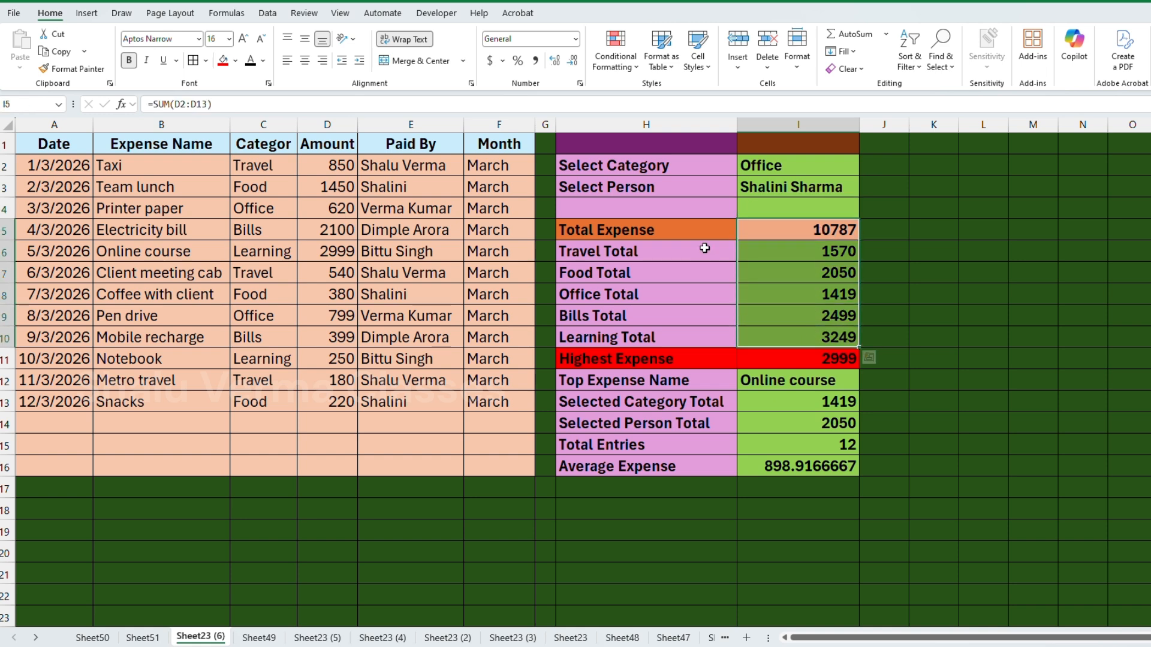
{"action": "left_click", "coordinate": [502, 60]}
{"action": "left_click", "coordinate": [530, 175]}
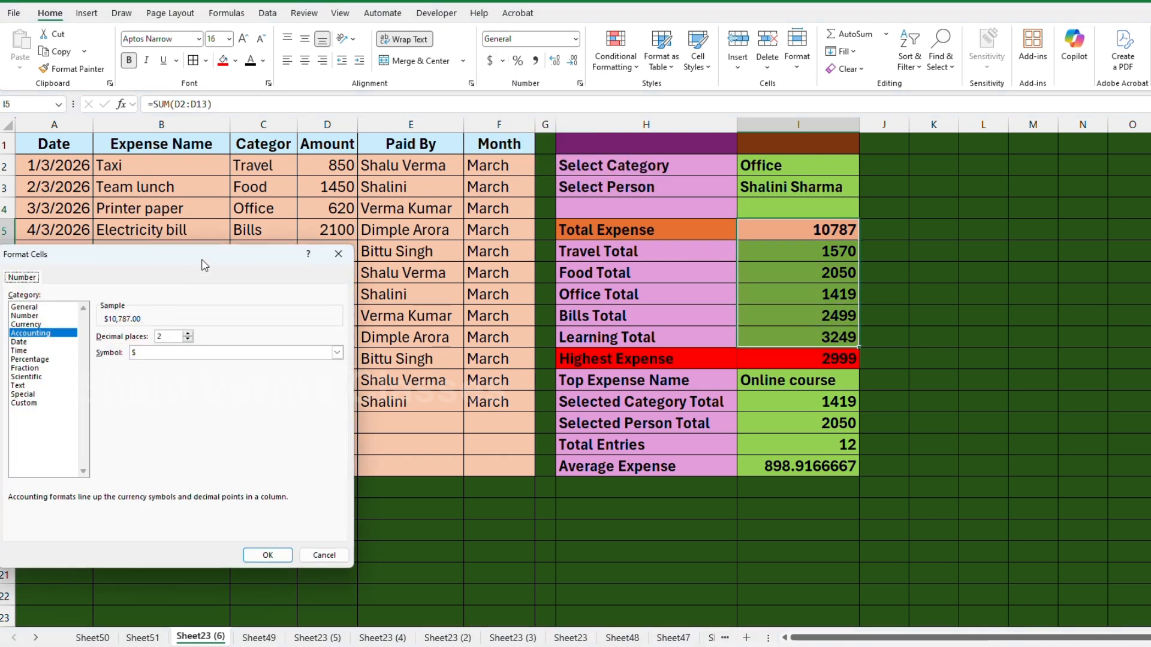
{"action": "left_click", "coordinate": [208, 303]}
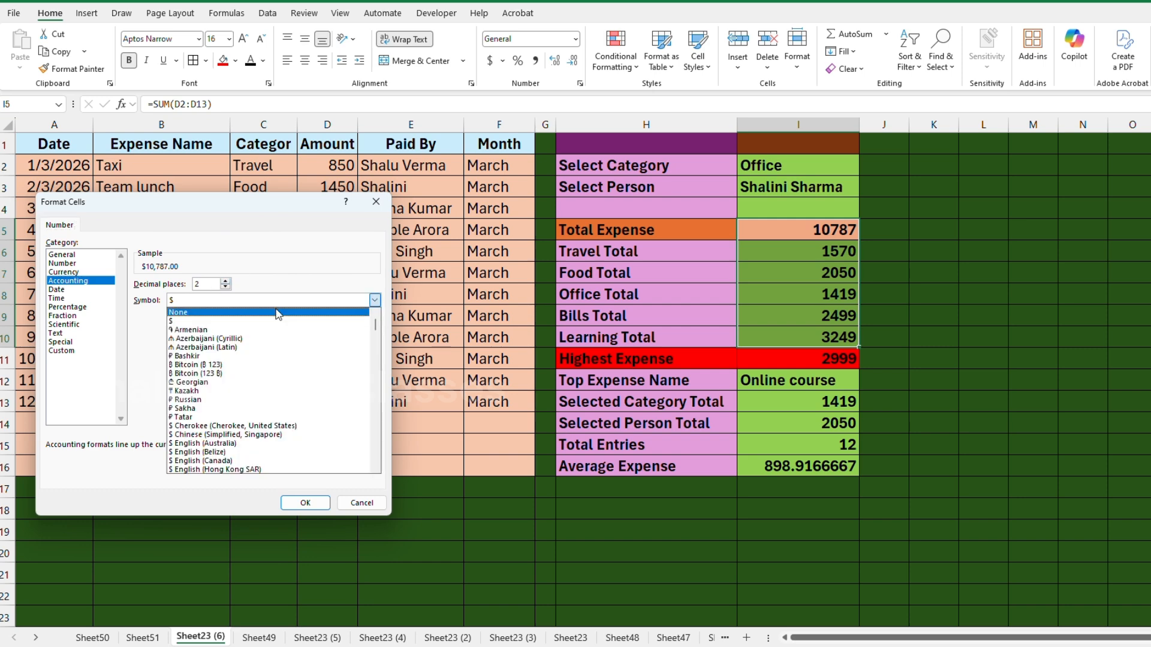
{"action": "type", "text": "inr"}
{"action": "key", "text": "Return"}
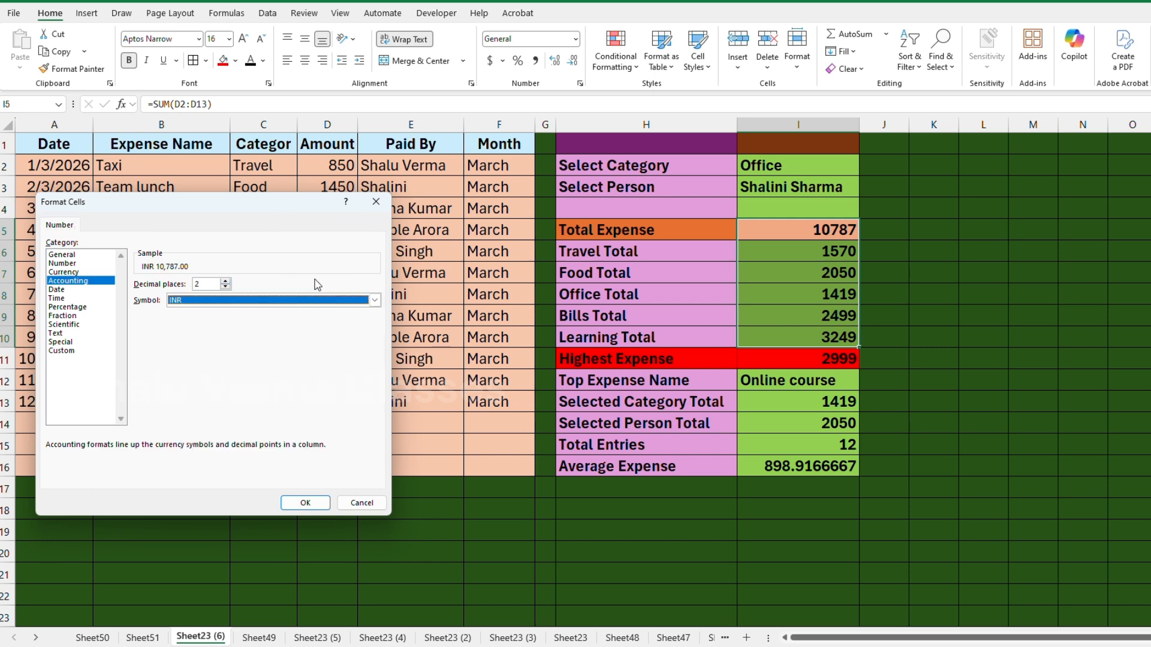
{"action": "left_click", "coordinate": [306, 502]}
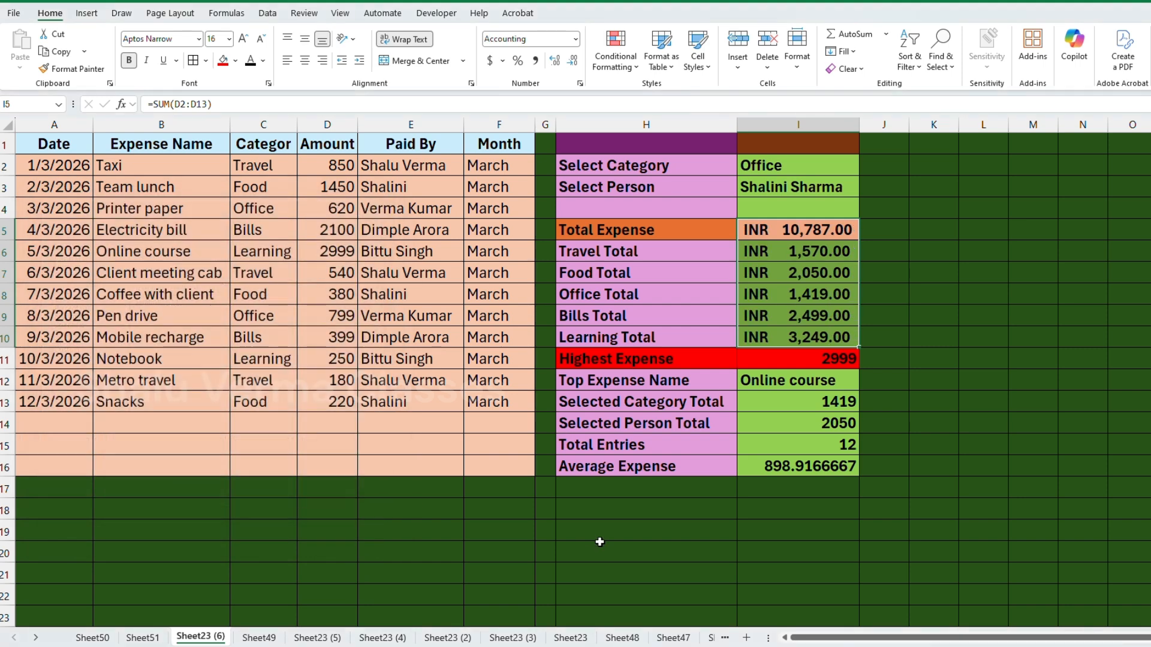
Undo the INR accounting format on the totals in I5:I10
{"action": "left_click", "coordinate": [783, 277]}
{"action": "left_click_drag", "start_coordinate": [817, 223], "coordinate": [809, 336]}
{"action": "left_click", "coordinate": [817, 337]}
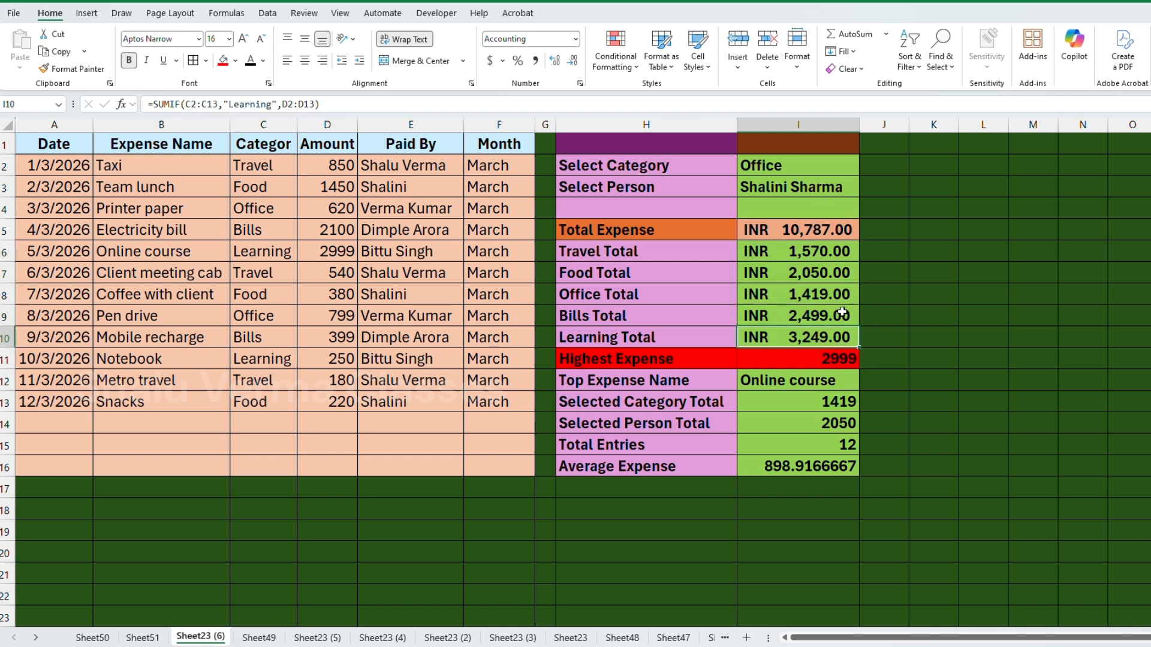
{"action": "key", "text": "ctrl+z"}
Review the Average Expense formula in I16, the Travel Total formula in I6 and the whole summary layout
{"action": "double_click", "coordinate": [821, 474]}
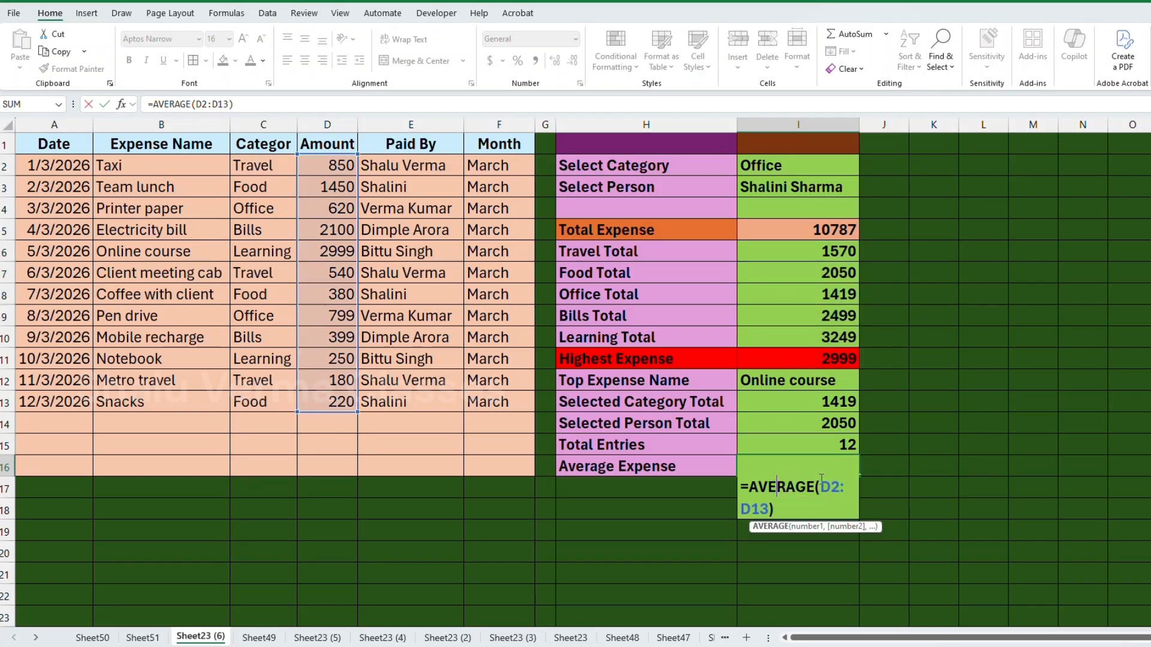
{"action": "key", "text": "ctrl+Return"}
{"action": "left_click", "coordinate": [817, 254]}
{"action": "scroll", "coordinate": [989, 439], "scroll_direction": "up", "scroll_amount": 1, "text": "ctrl"}
{"action": "scroll", "coordinate": [919, 432], "scroll_direction": "down", "scroll_amount": 3, "text": "ctrl"}
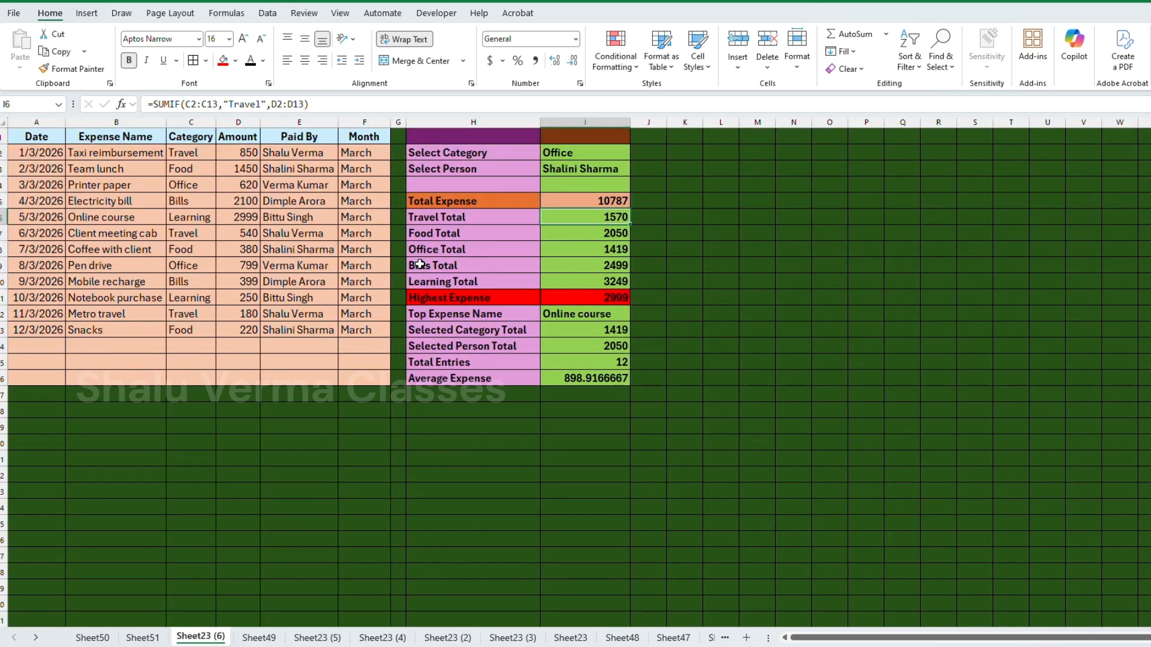